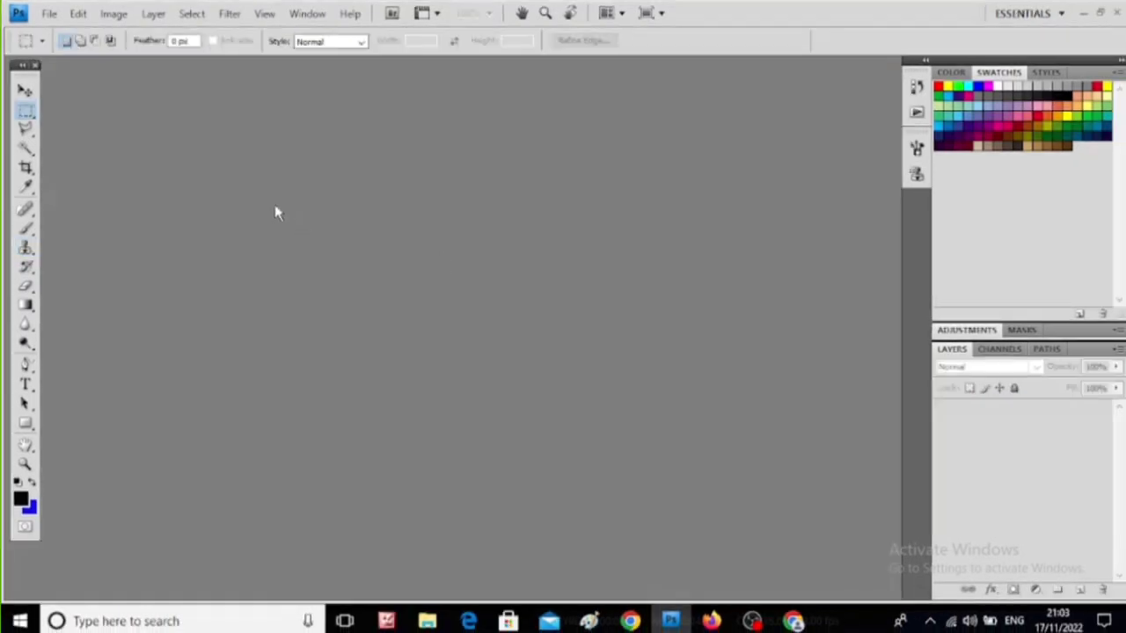
- Open the landscape image hhh from the Downloads folder
{"action": "left_click", "coordinate": [46, 15]}
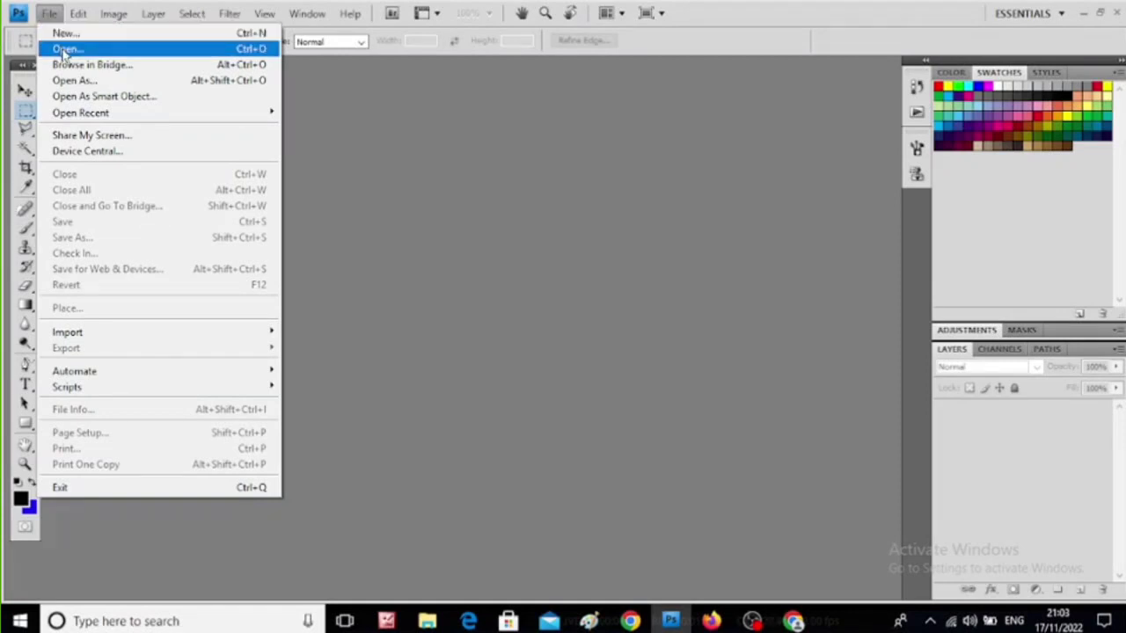
{"action": "left_click", "coordinate": [64, 51]}
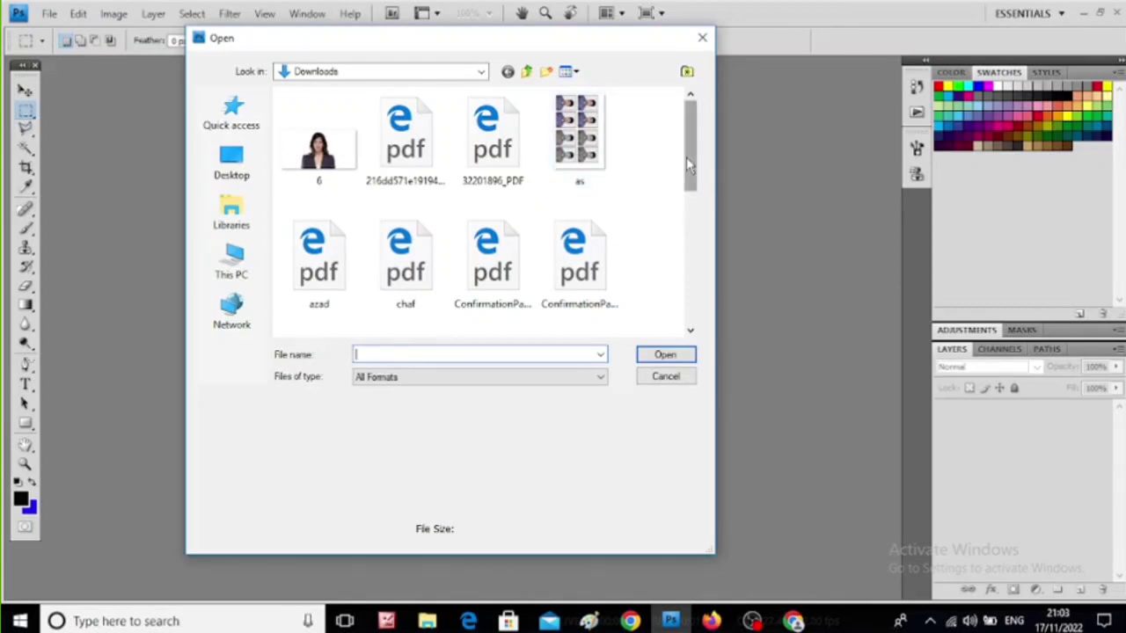
{"action": "left_click_drag", "start_coordinate": [686, 156], "coordinate": [683, 251]}
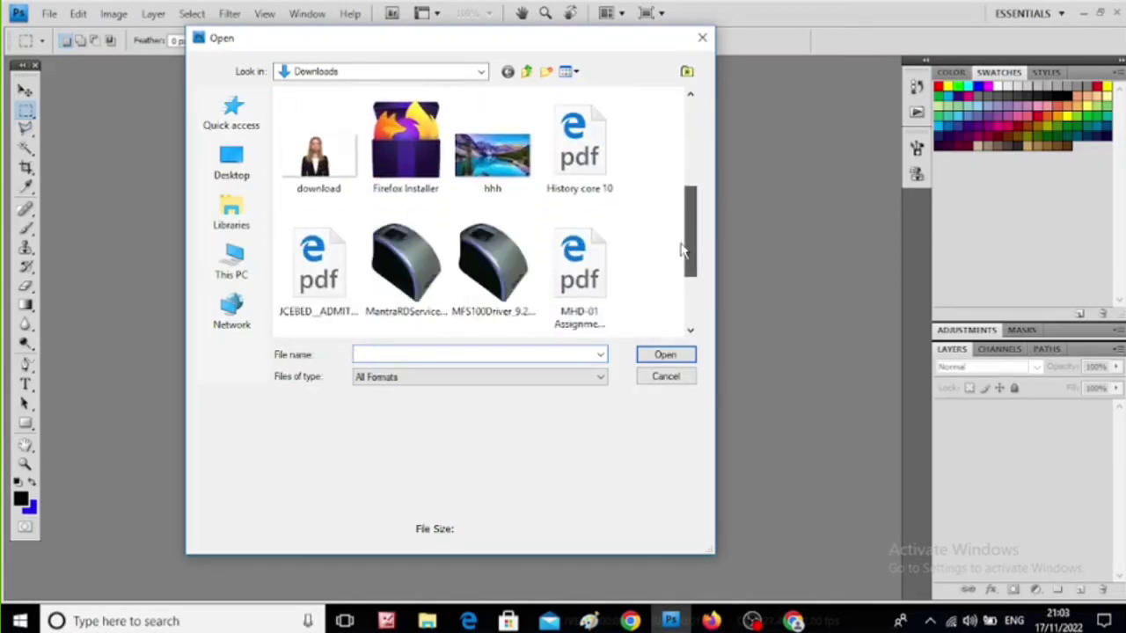
{"action": "left_click", "coordinate": [519, 191]}
{"action": "left_click", "coordinate": [665, 354]}
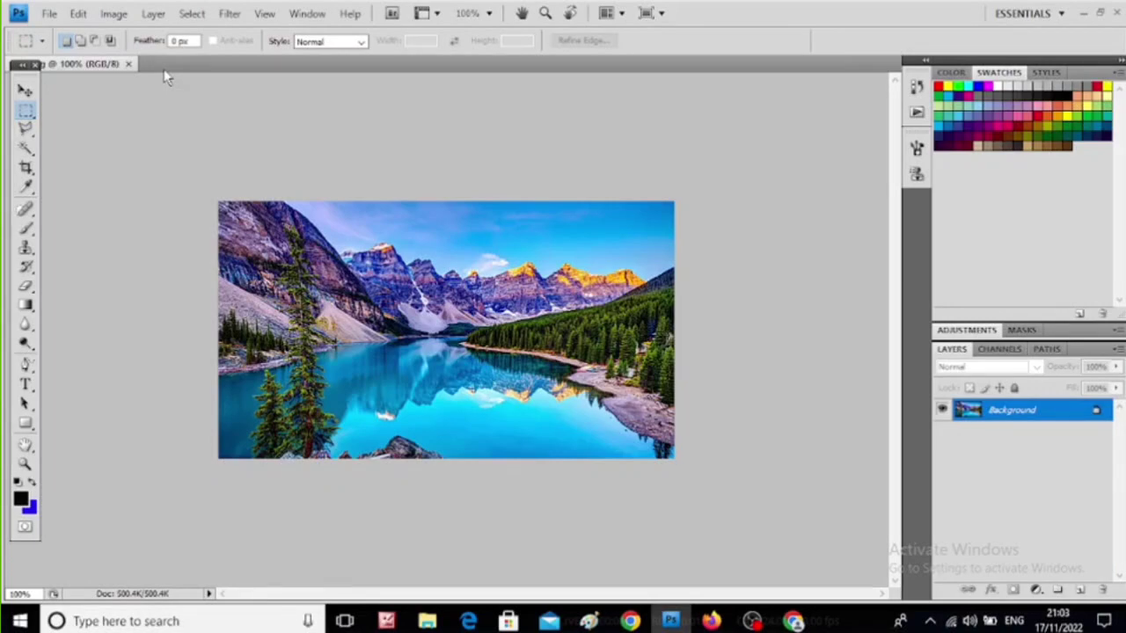
- Set the landscape image's zoom level to 150%
{"action": "key", "text": "ctrl+plus"}
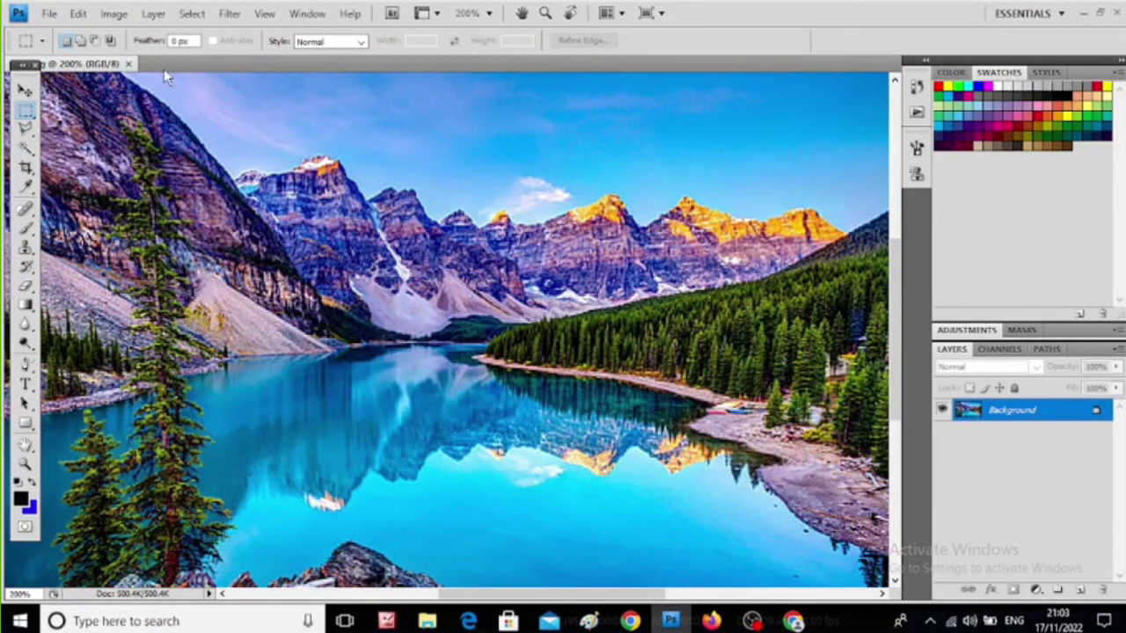
{"action": "key", "text": "ctrl+minus"}
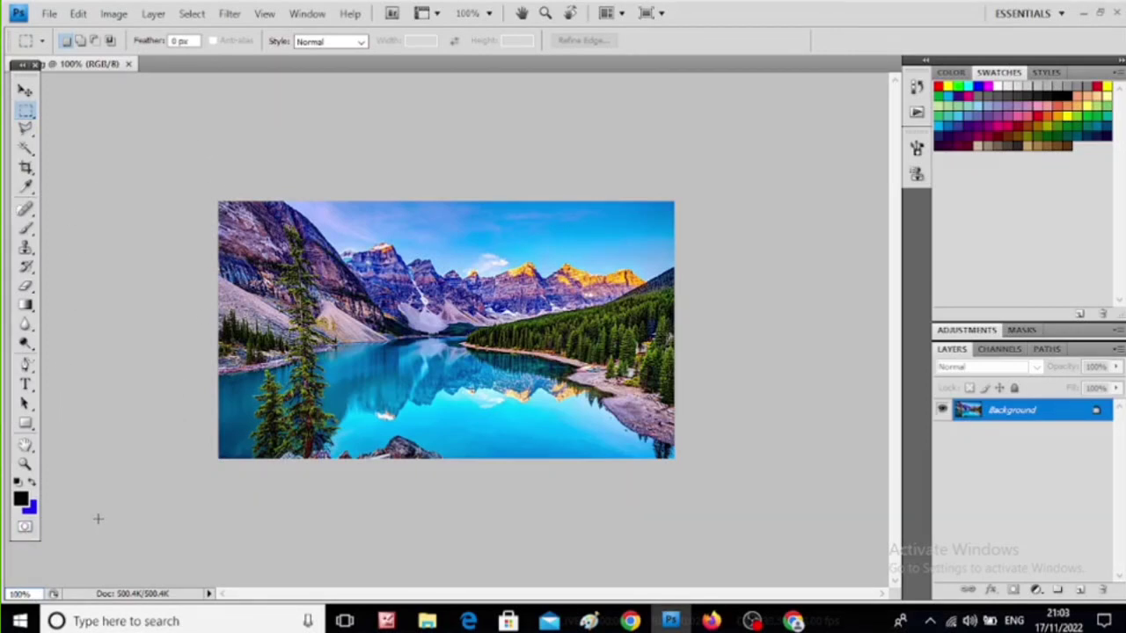
{"action": "key", "text": "BackSpace"}
{"action": "key", "text": "BackSpace"}
{"action": "key", "text": "BackSpace"}
{"action": "type", "text": "150"}
{"action": "key", "text": "Return"}
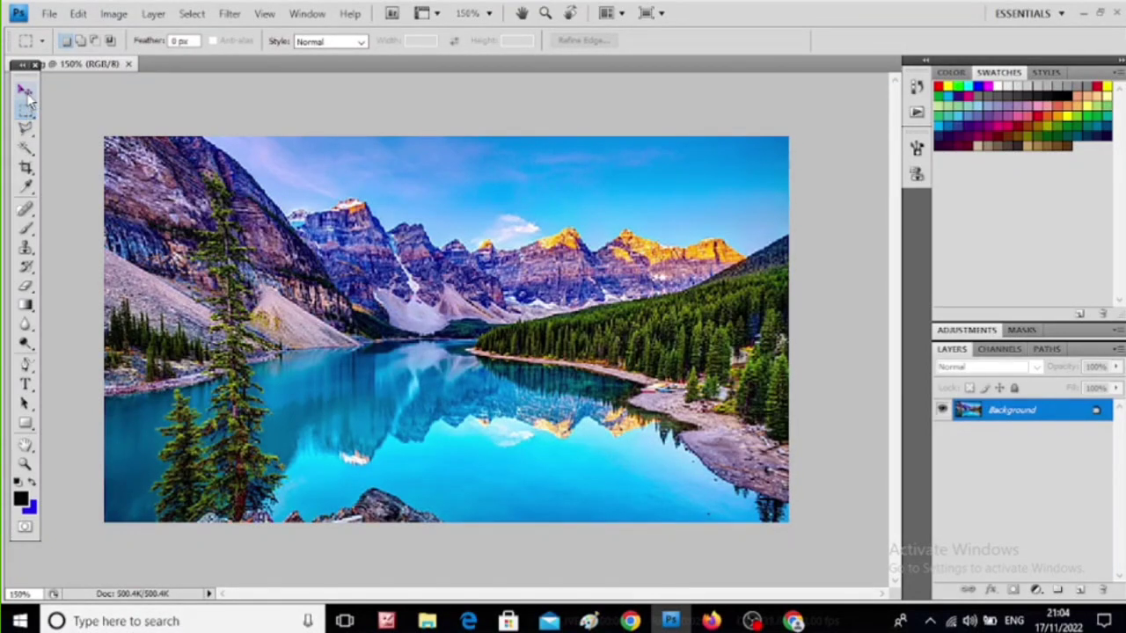
{"action": "left_click", "coordinate": [37, 141]}
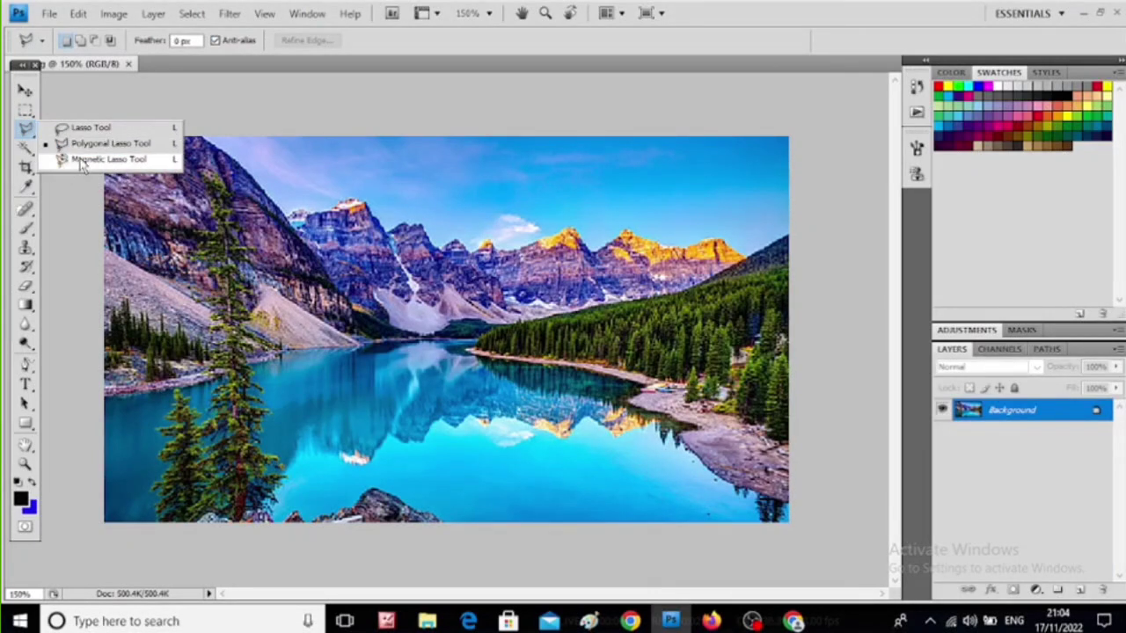
{"action": "left_click", "coordinate": [138, 143]}
{"action": "left_click", "coordinate": [134, 96]}
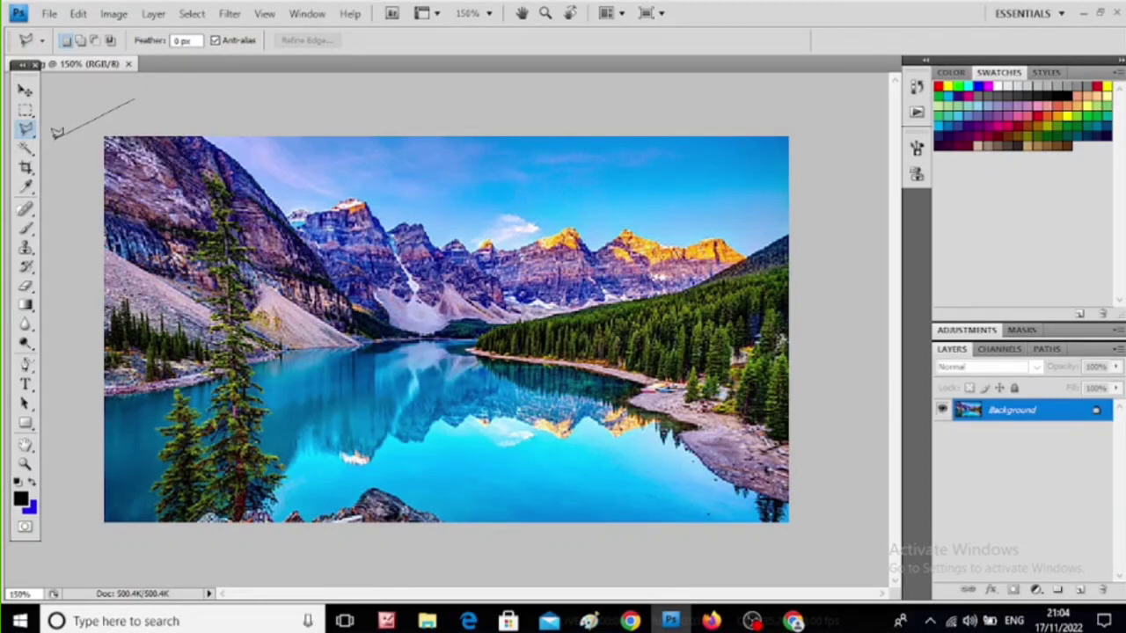
{"action": "key", "text": "Escape"}
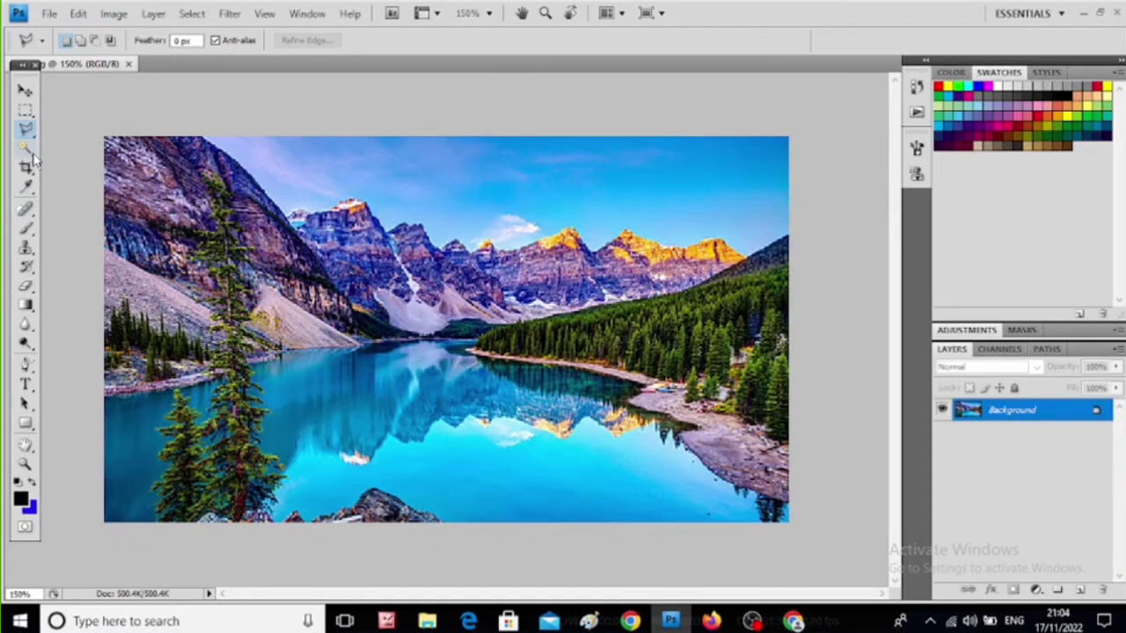
{"action": "left_click", "coordinate": [28, 150]}
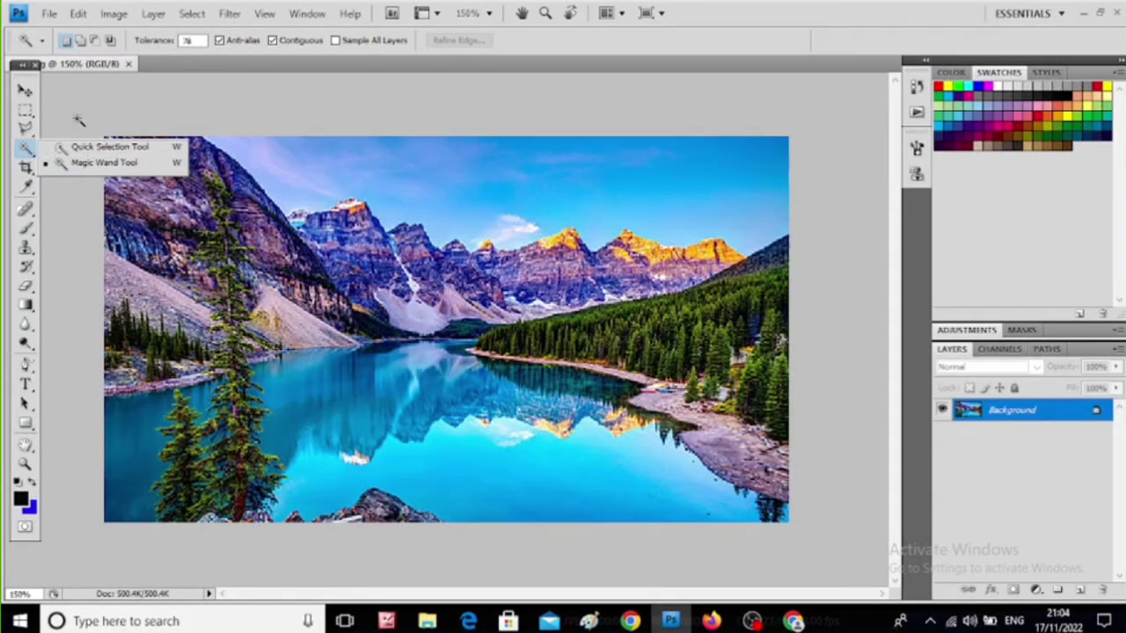
{"action": "left_click", "coordinate": [31, 182]}
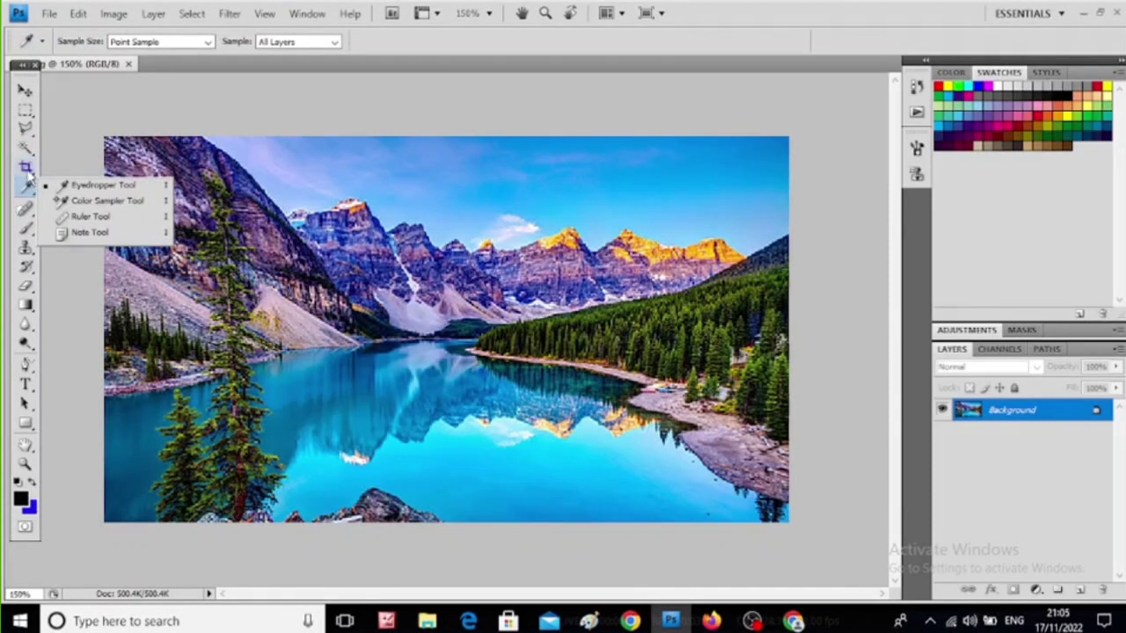
{"action": "left_click", "coordinate": [28, 171]}
{"action": "left_click", "coordinate": [29, 174]}
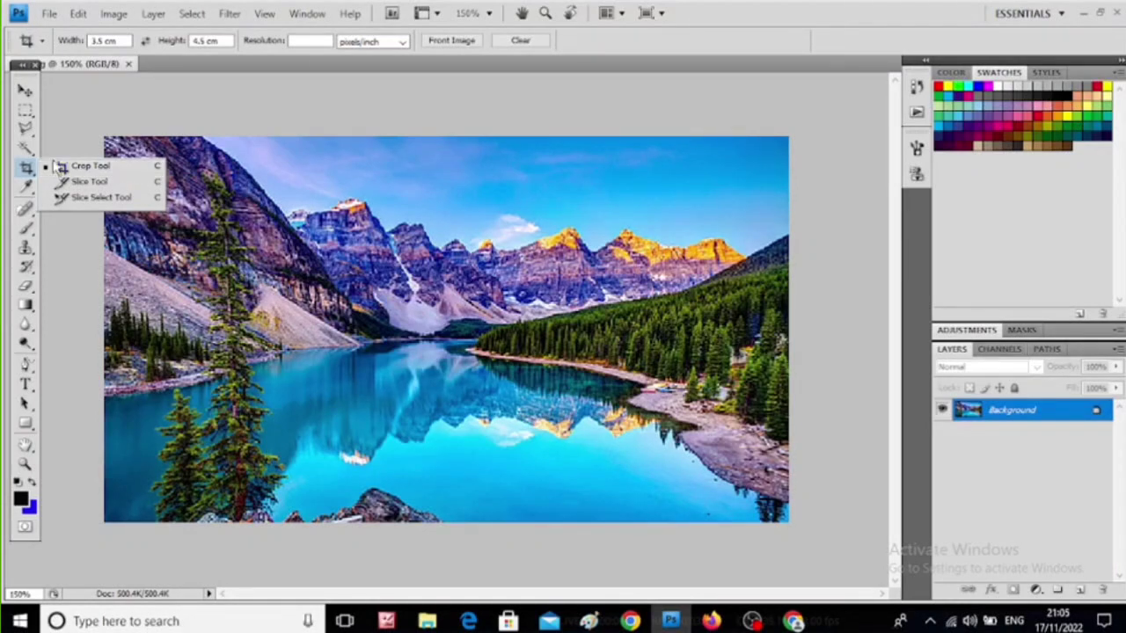
- Open the portrait image iii.jpg from the Desktop folder
{"action": "left_click", "coordinate": [47, 15]}
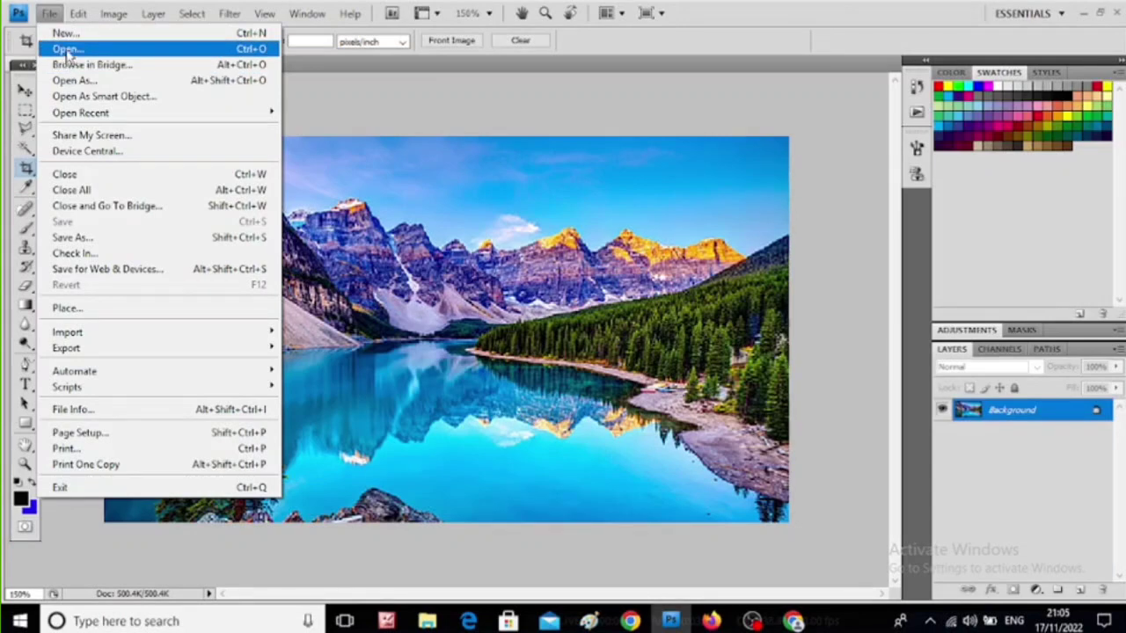
{"action": "left_click", "coordinate": [67, 48]}
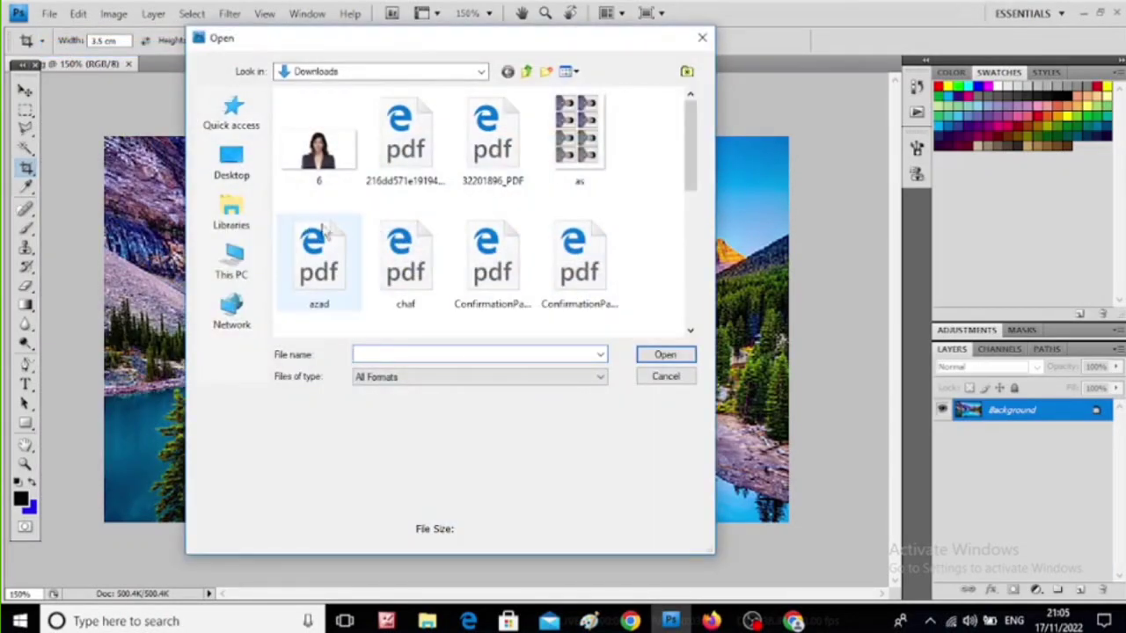
{"action": "left_click", "coordinate": [232, 167]}
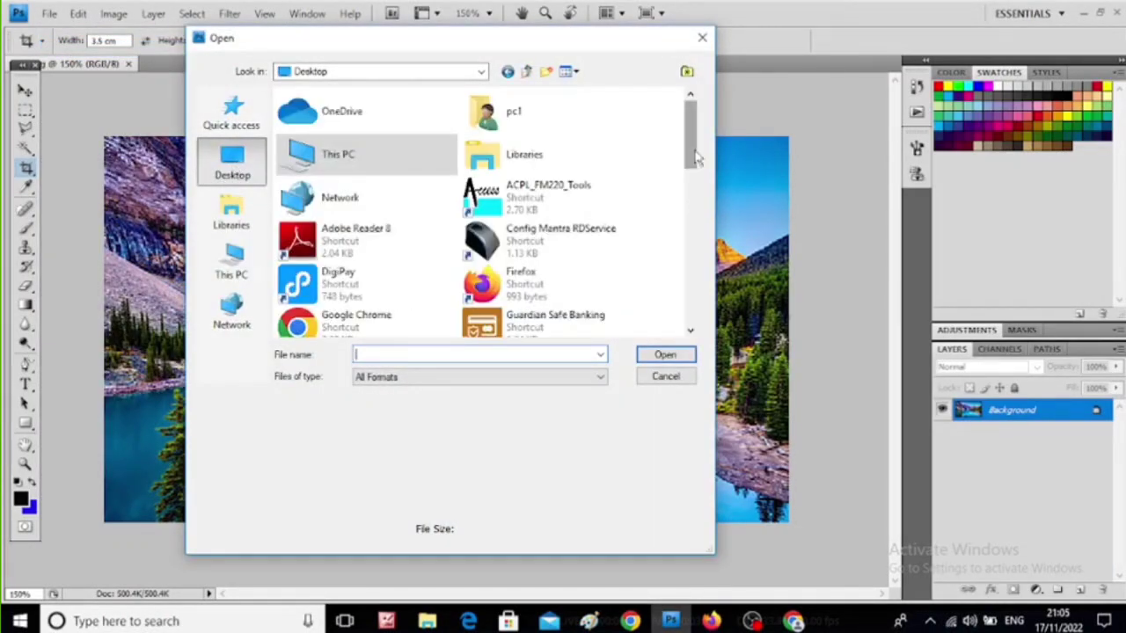
{"action": "left_click_drag", "start_coordinate": [692, 155], "coordinate": [690, 299]}
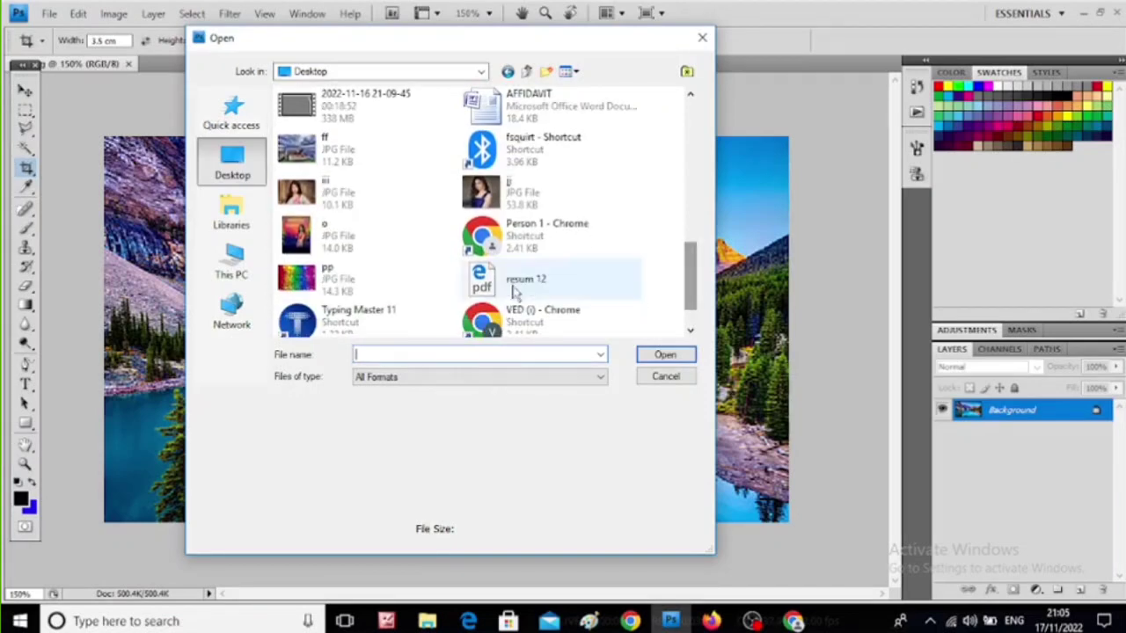
{"action": "left_click", "coordinate": [298, 200]}
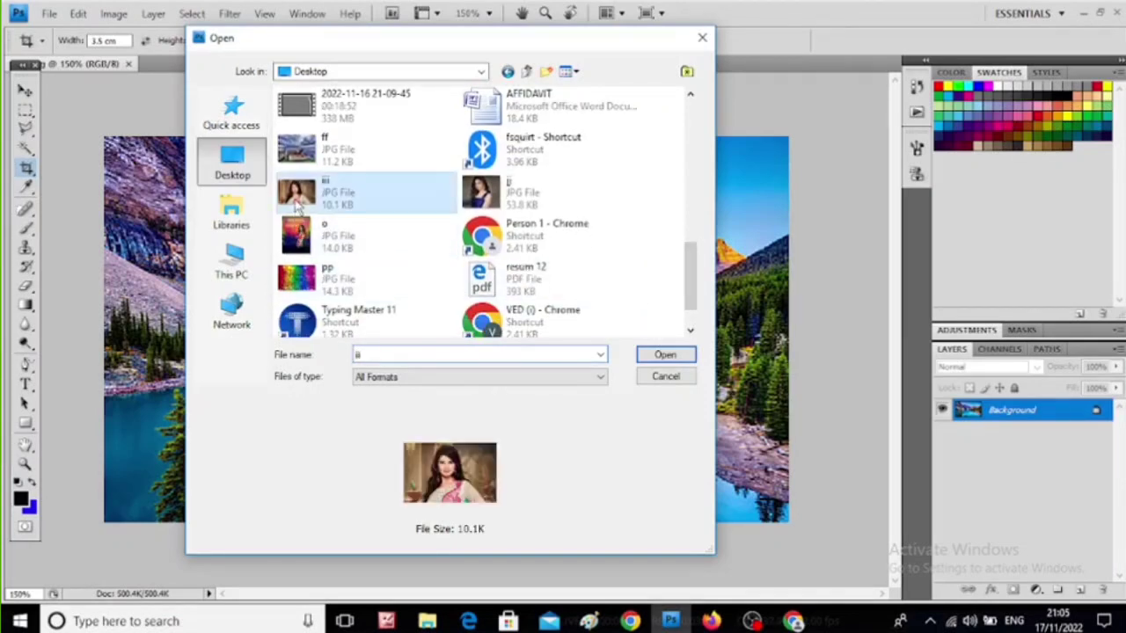
{"action": "left_click", "coordinate": [665, 355]}
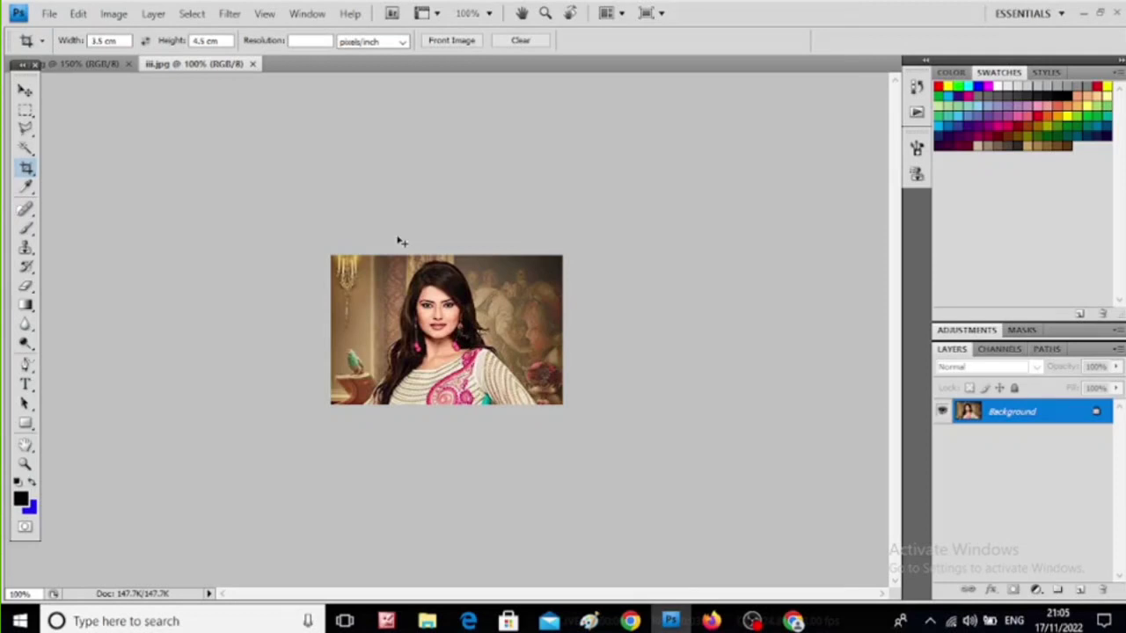
- Trace the woman's outline in iii.jpg with the Polygonal Lasso Tool and close the path into a selection
{"action": "key", "text": "ctrl+plus"}
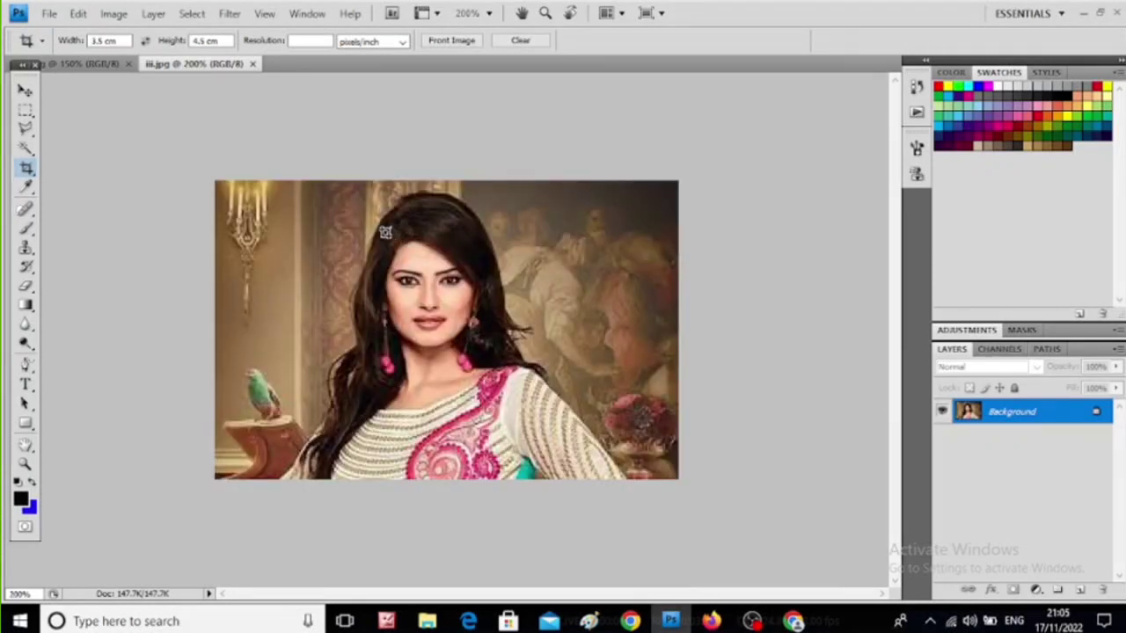
{"action": "left_click", "coordinate": [31, 136]}
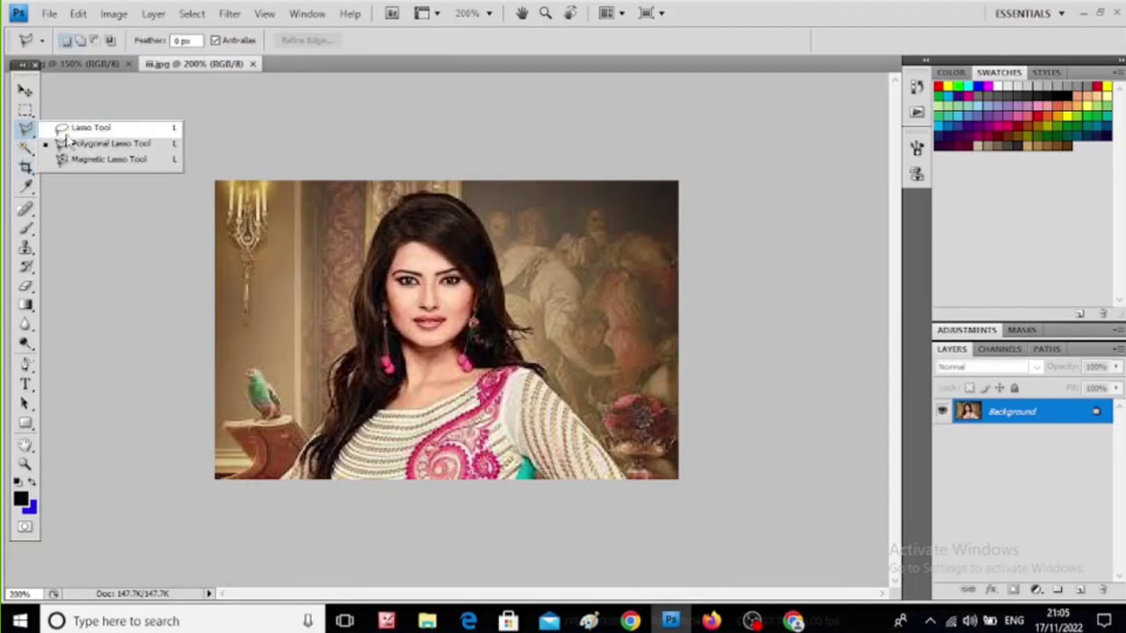
{"action": "left_click", "coordinate": [113, 145]}
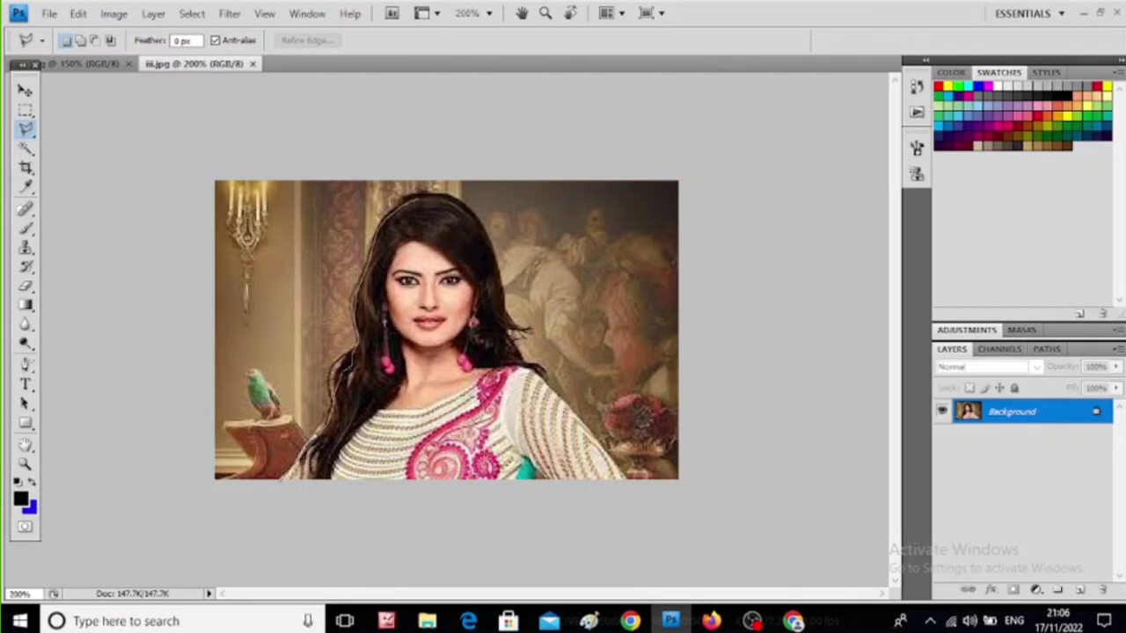
{"action": "left_click", "coordinate": [436, 197]}
{"action": "left_click", "coordinate": [456, 201]}
{"action": "left_click", "coordinate": [476, 217]}
{"action": "left_click", "coordinate": [487, 243]}
{"action": "left_click", "coordinate": [494, 287]}
{"action": "left_click", "coordinate": [505, 332]}
{"action": "left_click", "coordinate": [525, 362]}
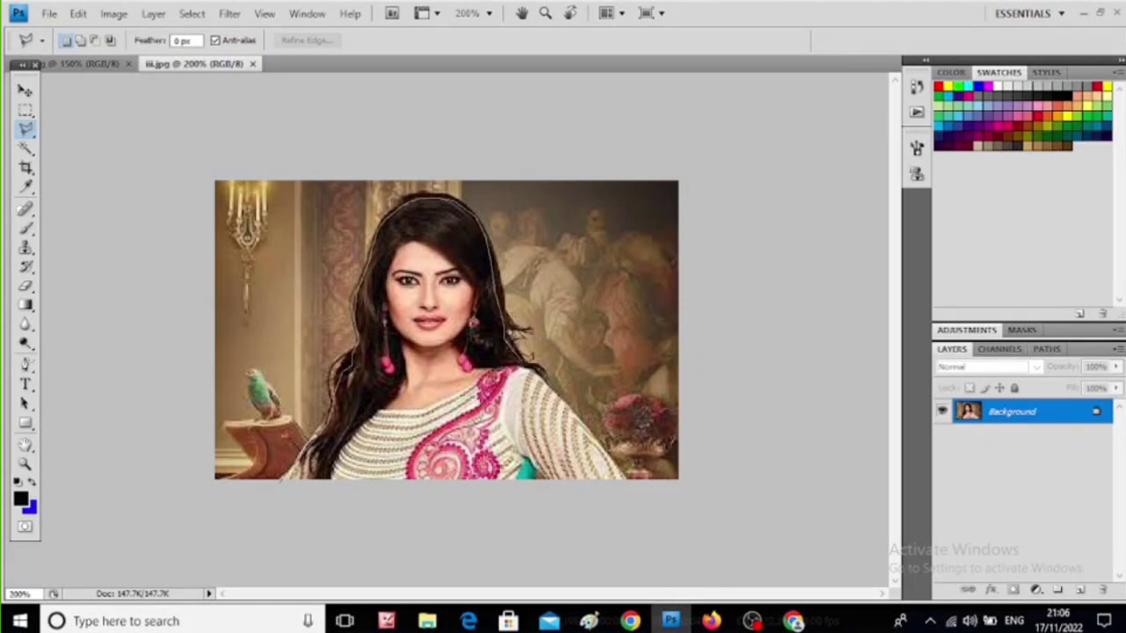
{"action": "left_click", "coordinate": [575, 411]}
{"action": "left_click", "coordinate": [607, 448]}
{"action": "left_click", "coordinate": [628, 481]}
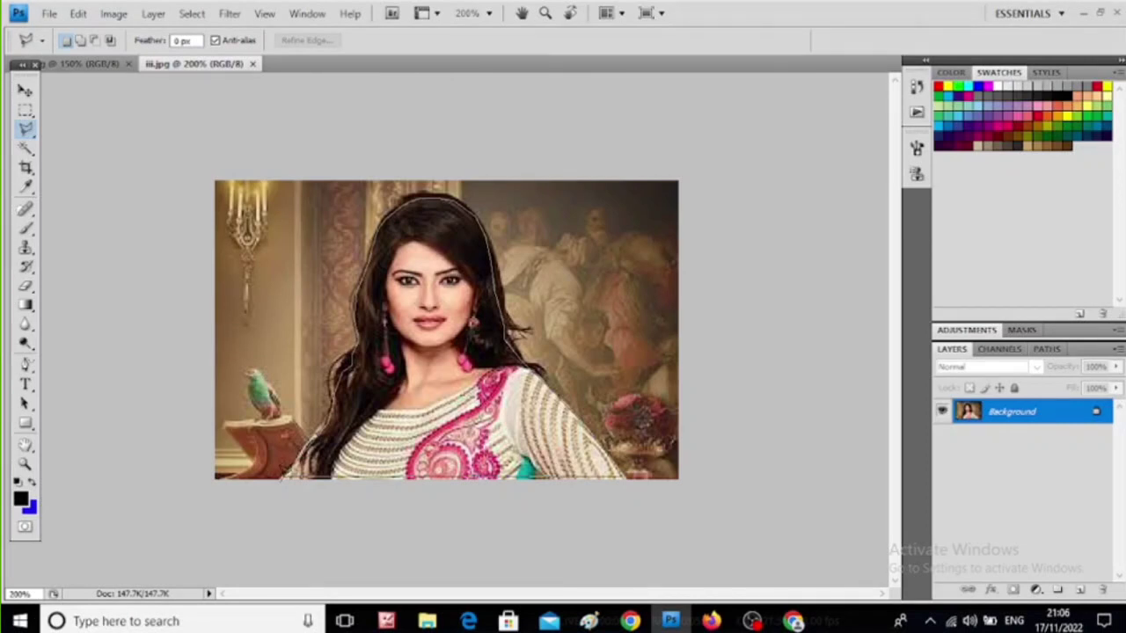
{"action": "left_click", "coordinate": [283, 478]}
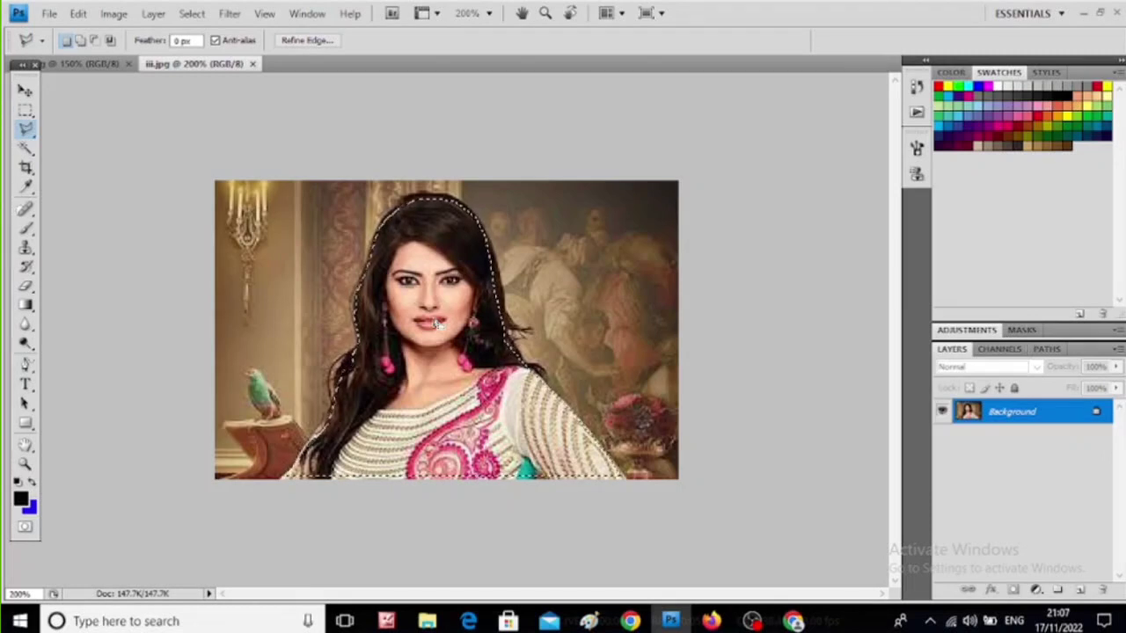
- Paste the copied woman into the hhh.jpg landscape and move her to the image's lower right corner
{"action": "left_click", "coordinate": [101, 66]}
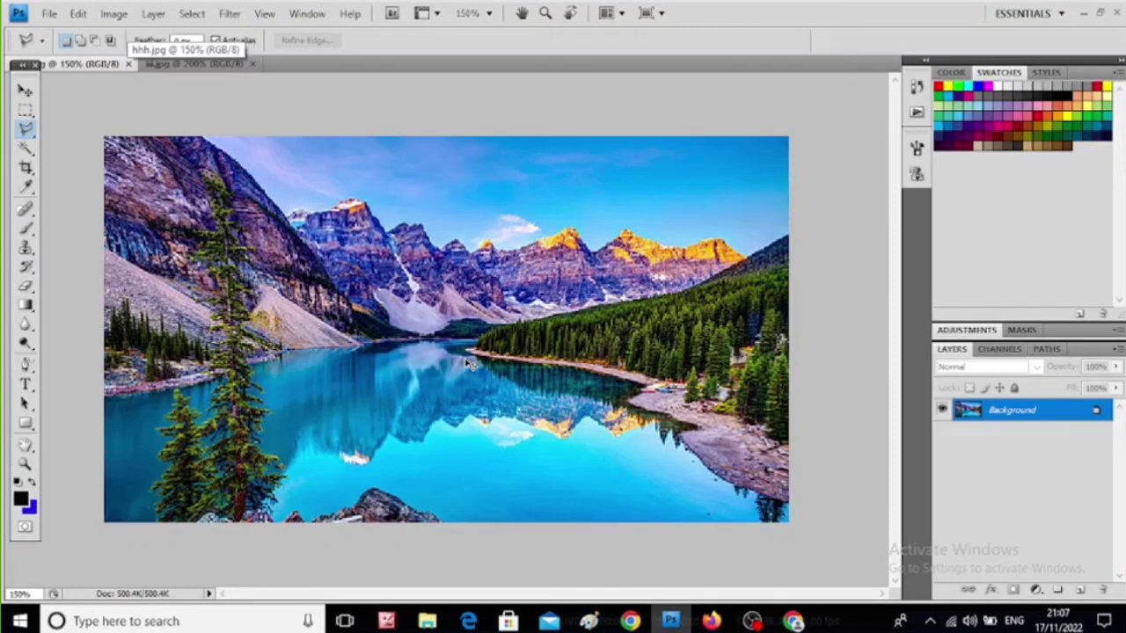
{"action": "key", "text": "ctrl+v"}
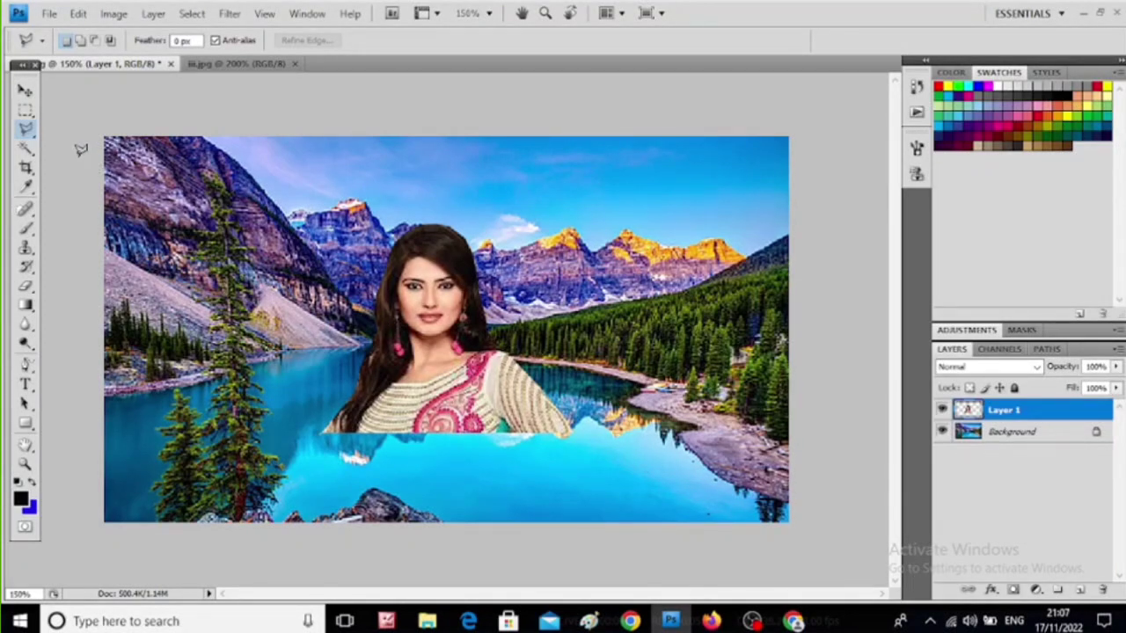
{"action": "left_click", "coordinate": [26, 93]}
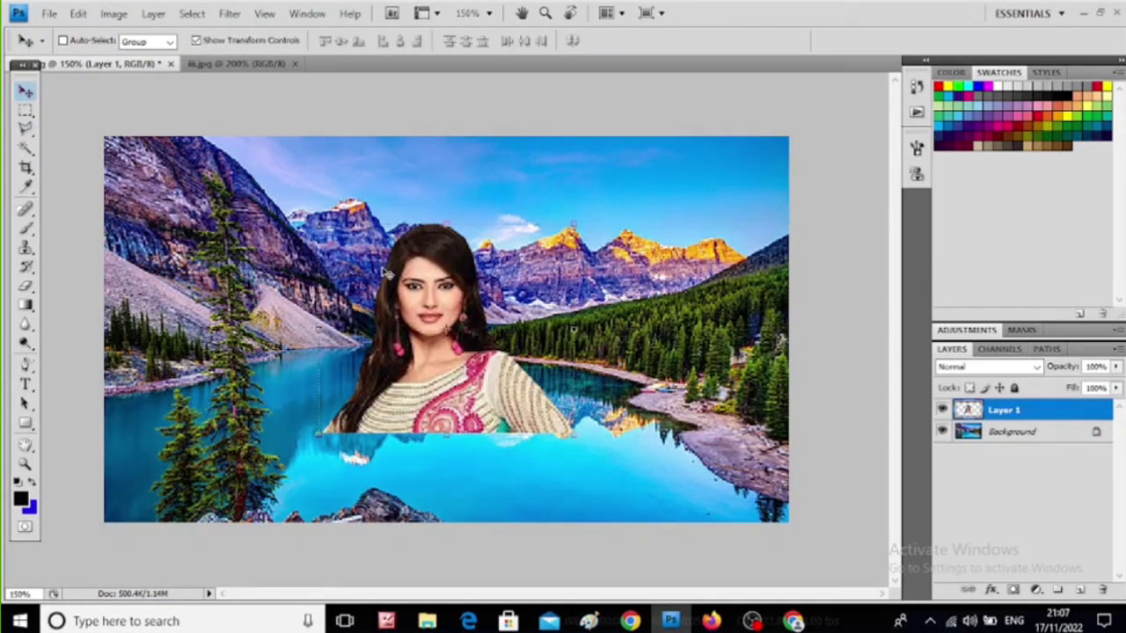
{"action": "left_click_drag", "start_coordinate": [371, 291], "coordinate": [596, 361]}
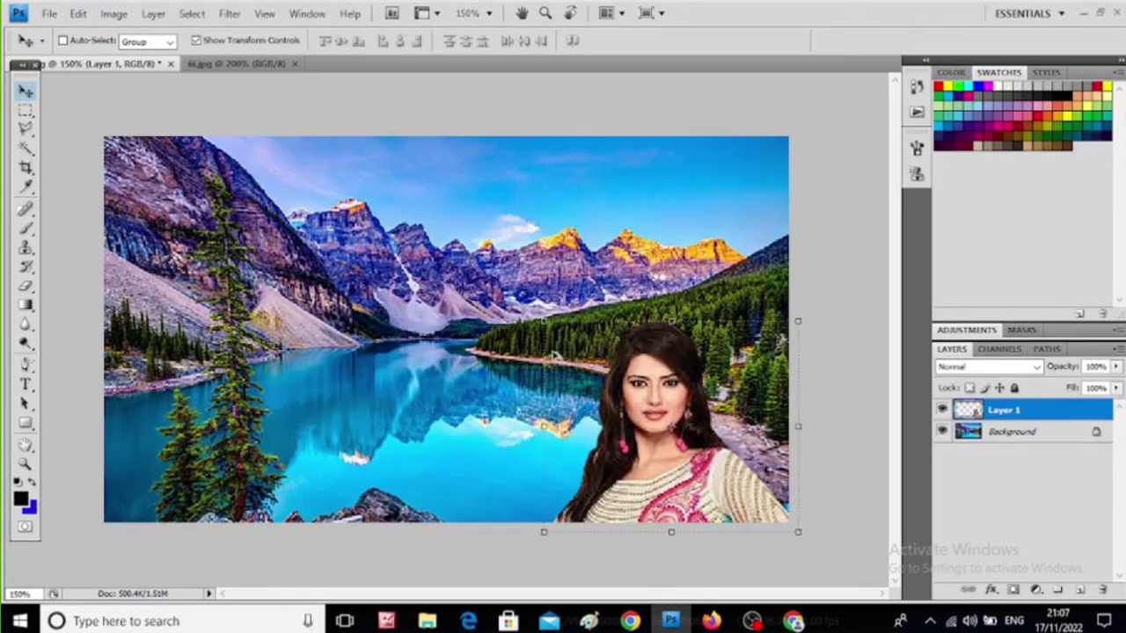
- Scale the pasted woman proportionally to about 145% and shift her slightly up and left in the landscape
{"action": "left_click_drag", "start_coordinate": [543, 321], "coordinate": [486, 273]}
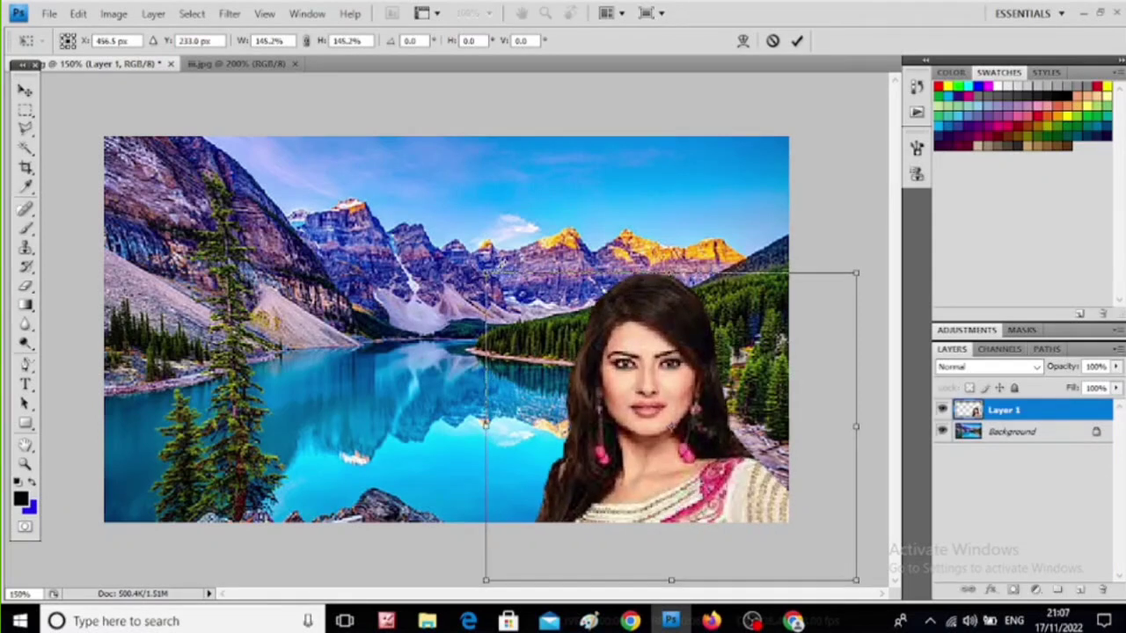
{"action": "key", "text": "Return"}
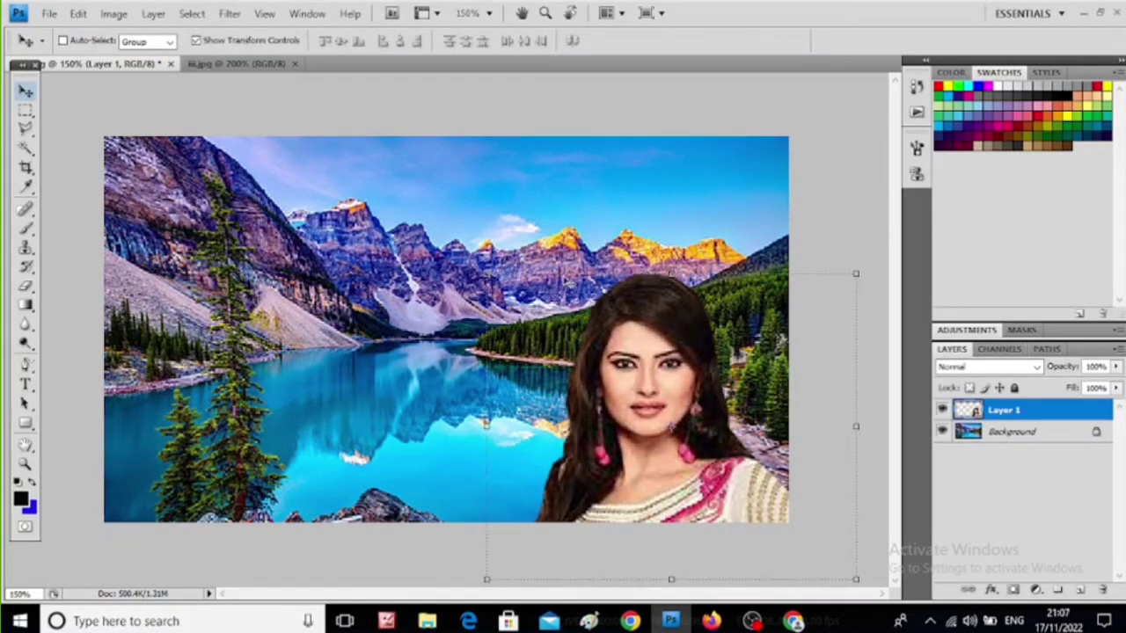
{"action": "left_click_drag", "start_coordinate": [568, 274], "coordinate": [544, 258]}
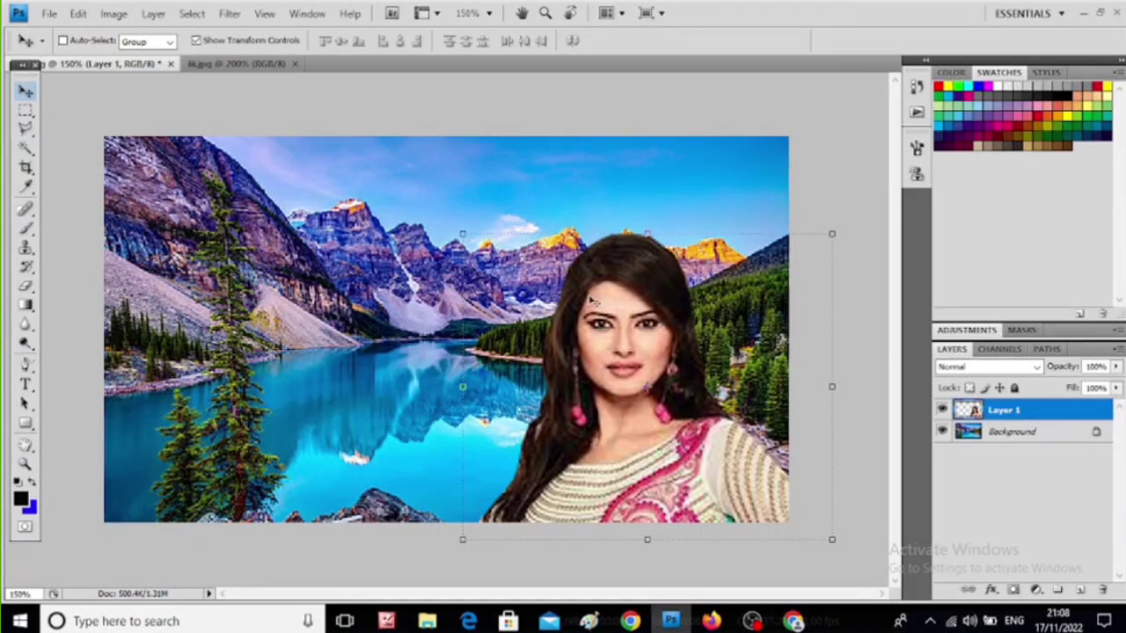
- Duplicate the woman's layer and mirror the copy horizontally at about 80% width, placing it in the landscape's lower left corner
{"action": "left_click_drag", "start_coordinate": [590, 297], "coordinate": [216, 239]}
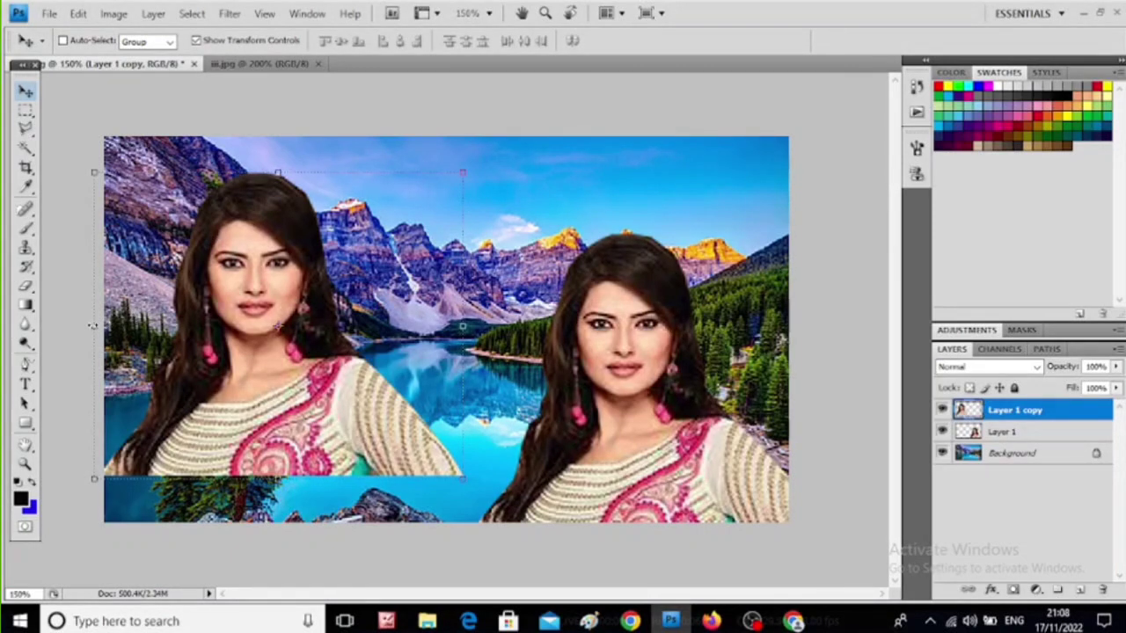
{"action": "left_click_drag", "start_coordinate": [93, 326], "coordinate": [756, 287]}
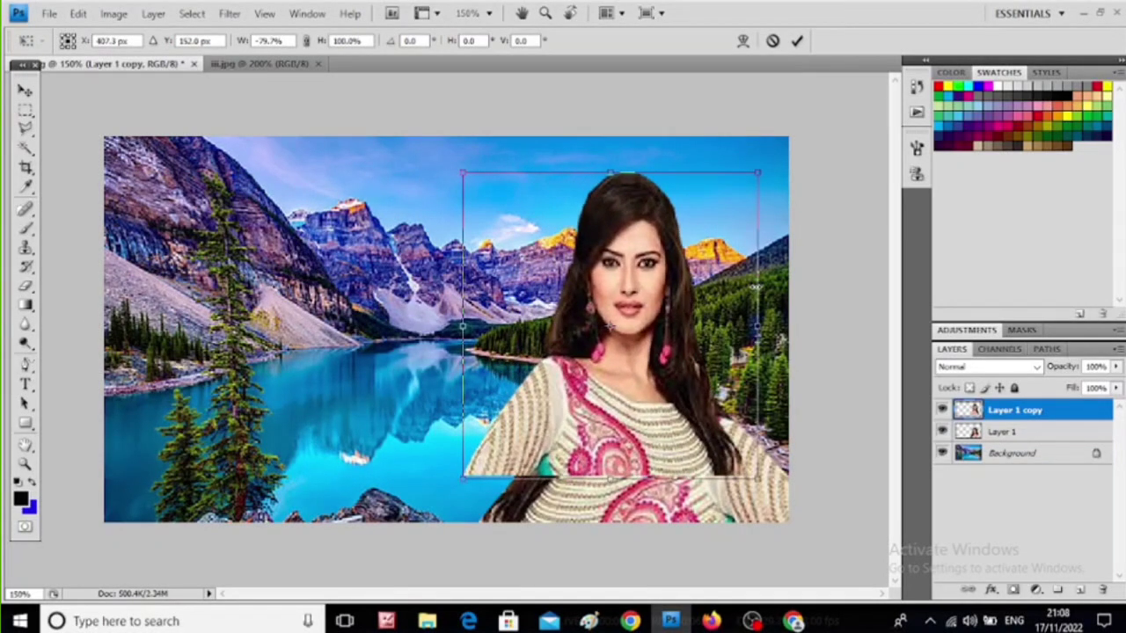
{"action": "left_click_drag", "start_coordinate": [610, 326], "coordinate": [270, 351]}
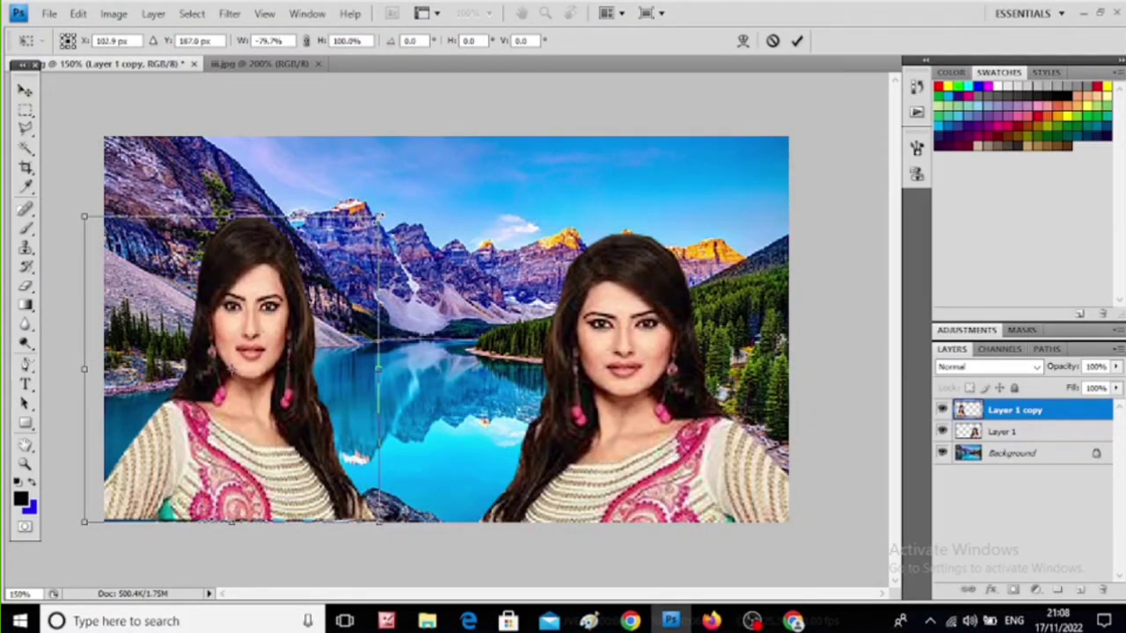
- Scale the mirrored copy down to about 41% width and 51% height and place it beside the tall tree at the lake's far shore
{"action": "left_click_drag", "start_coordinate": [379, 217], "coordinate": [308, 290]}
{"action": "left_click_drag", "start_coordinate": [243, 380], "coordinate": [332, 312]}
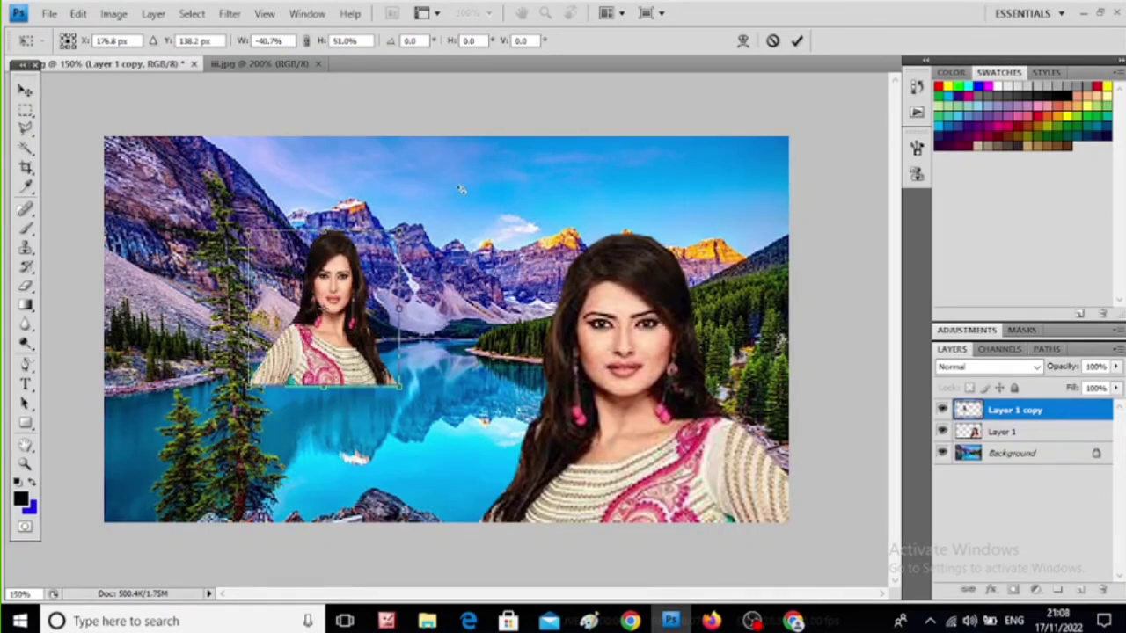
{"action": "key", "text": "Return"}
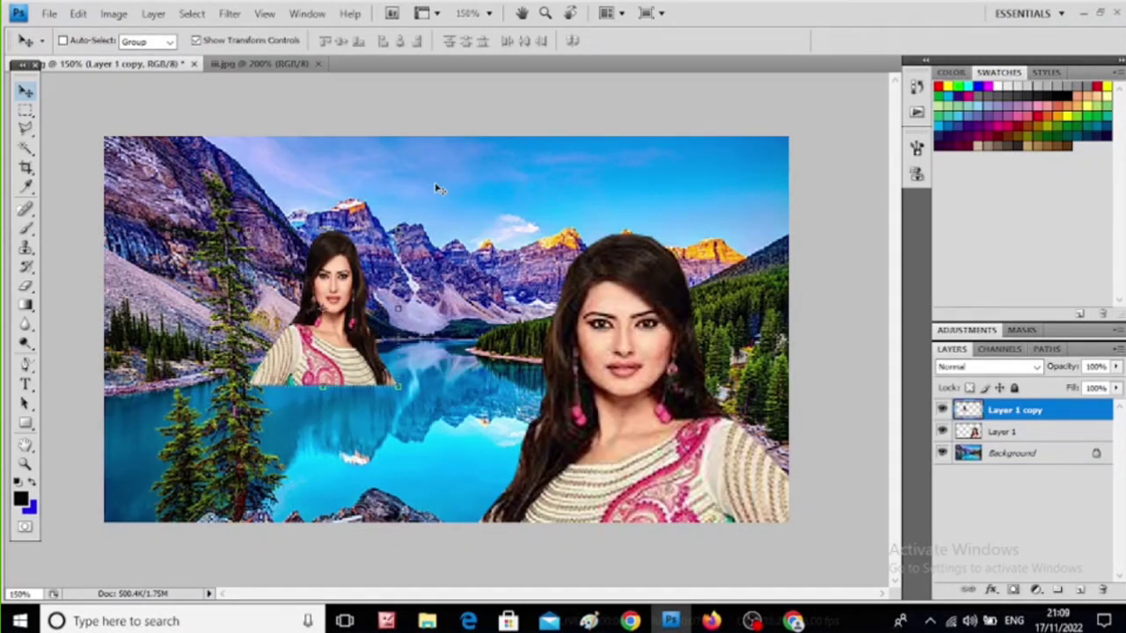
- Save the composite as a JPEG named hhh.jpg in Downloads at maximum quality 12, replacing the existing file
{"action": "left_click", "coordinate": [49, 14]}
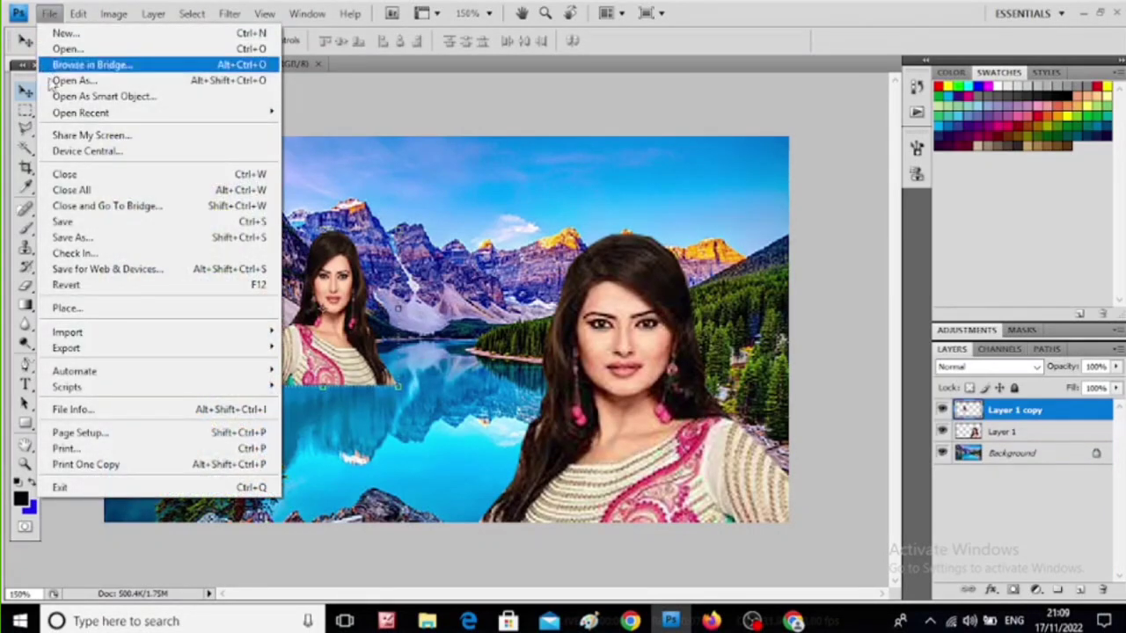
{"action": "left_click", "coordinate": [70, 239]}
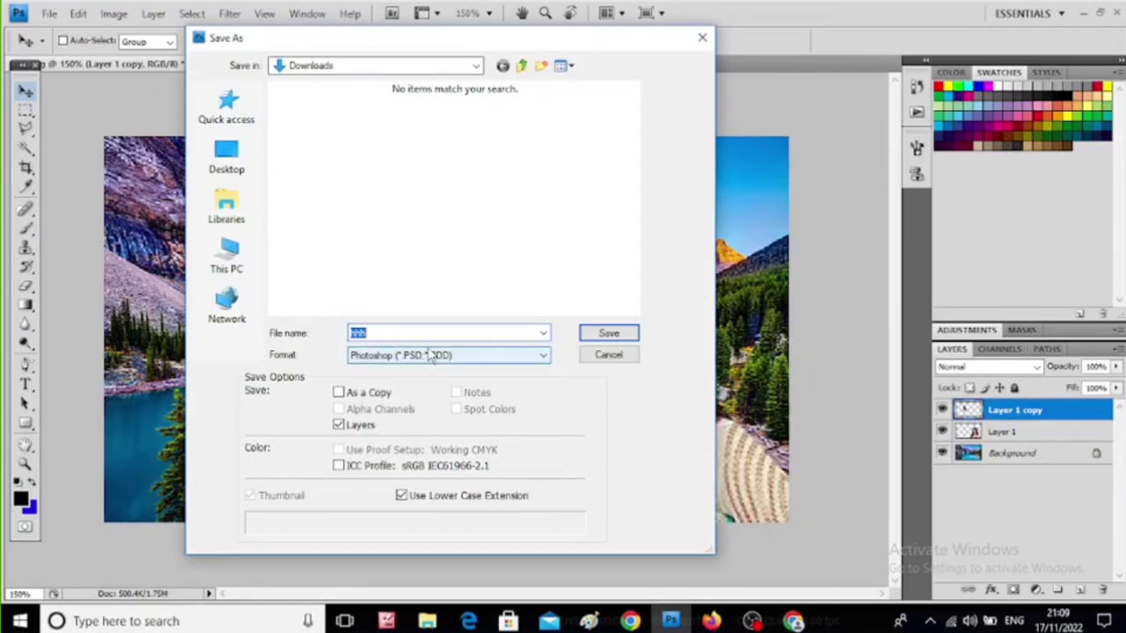
{"action": "left_click", "coordinate": [490, 359]}
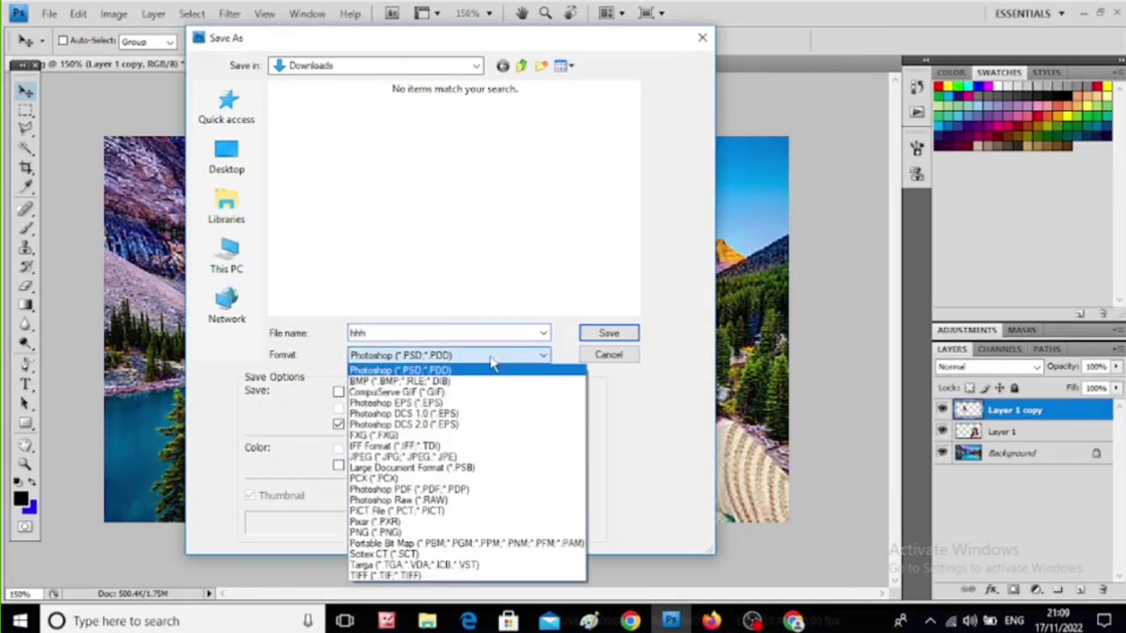
{"action": "left_click", "coordinate": [439, 460]}
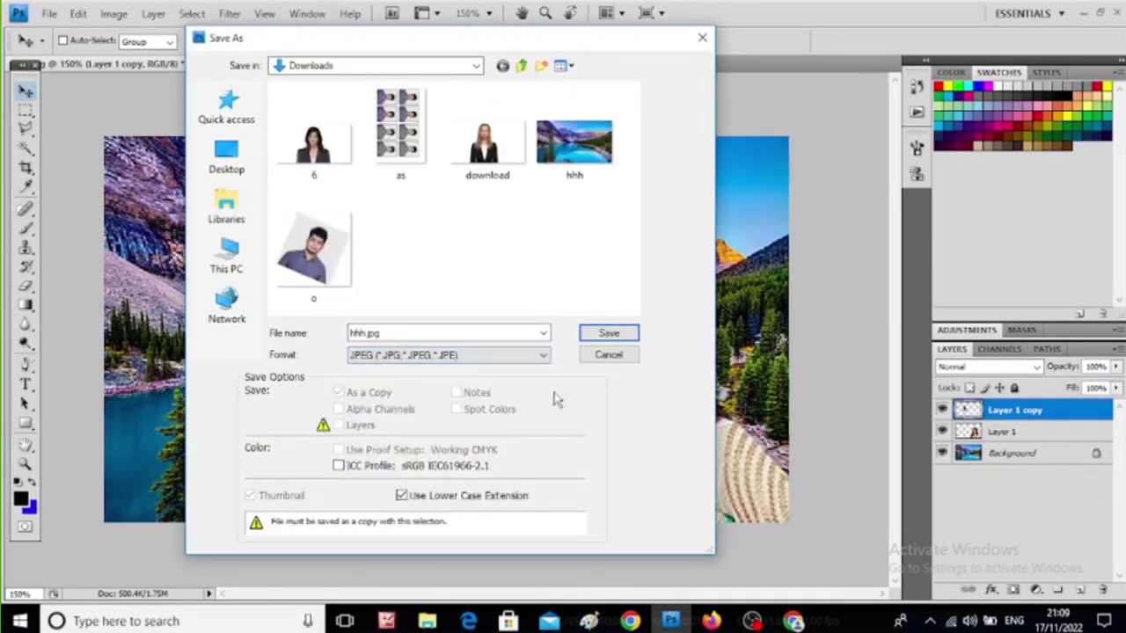
{"action": "left_click", "coordinate": [609, 334]}
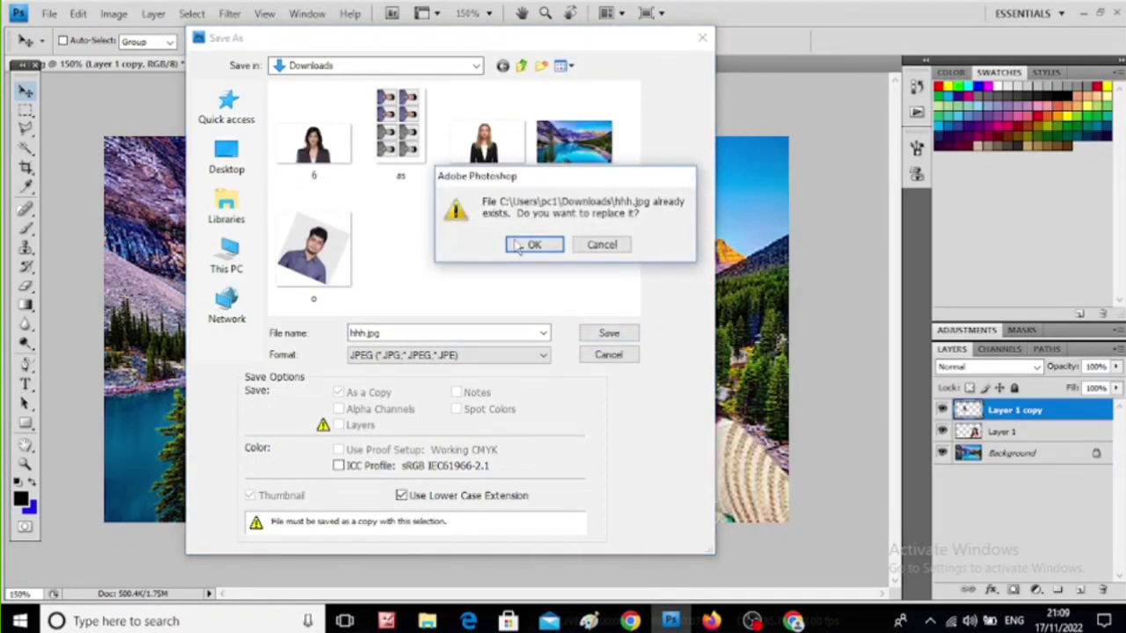
{"action": "left_click", "coordinate": [521, 243]}
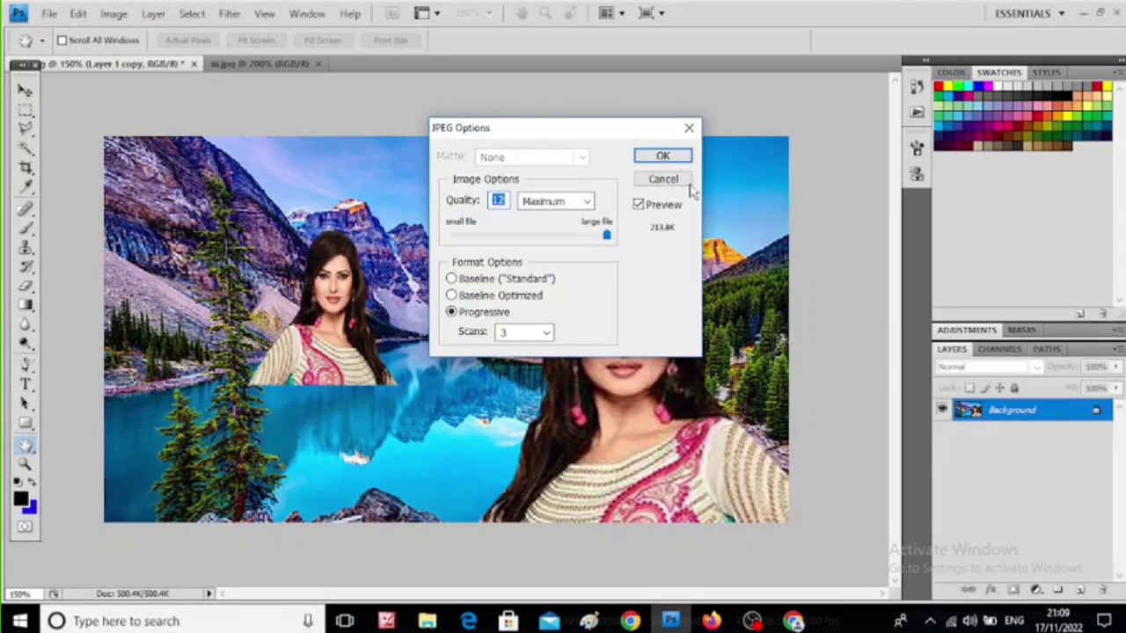
{"action": "left_click", "coordinate": [664, 157]}
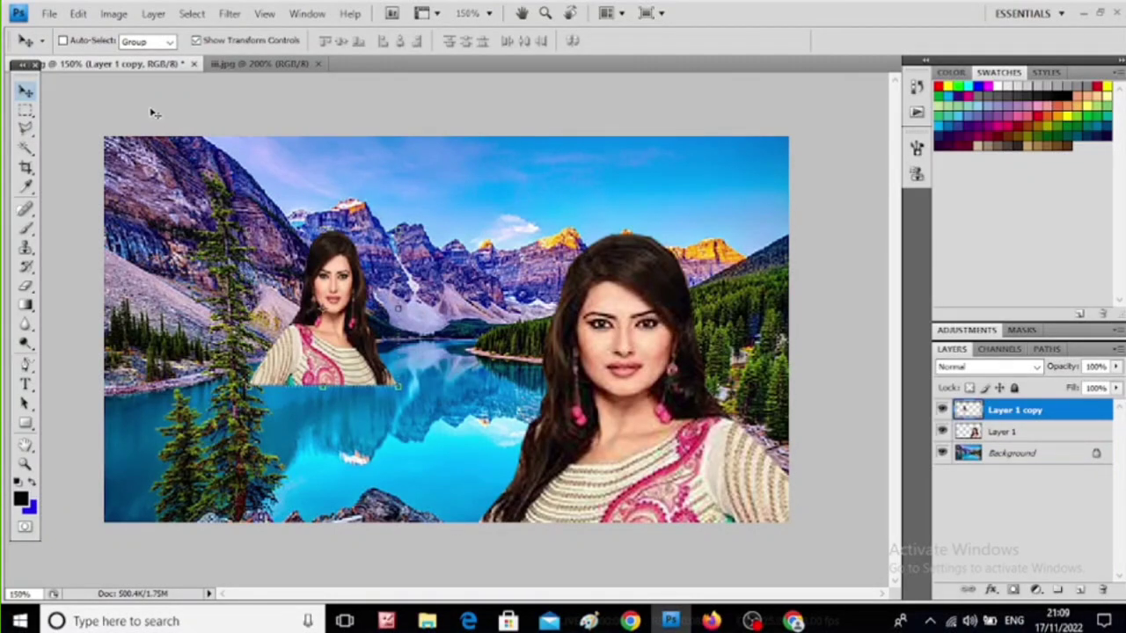
- Open the portrait image jj.jpg from the Desktop folder
{"action": "left_click", "coordinate": [48, 14]}
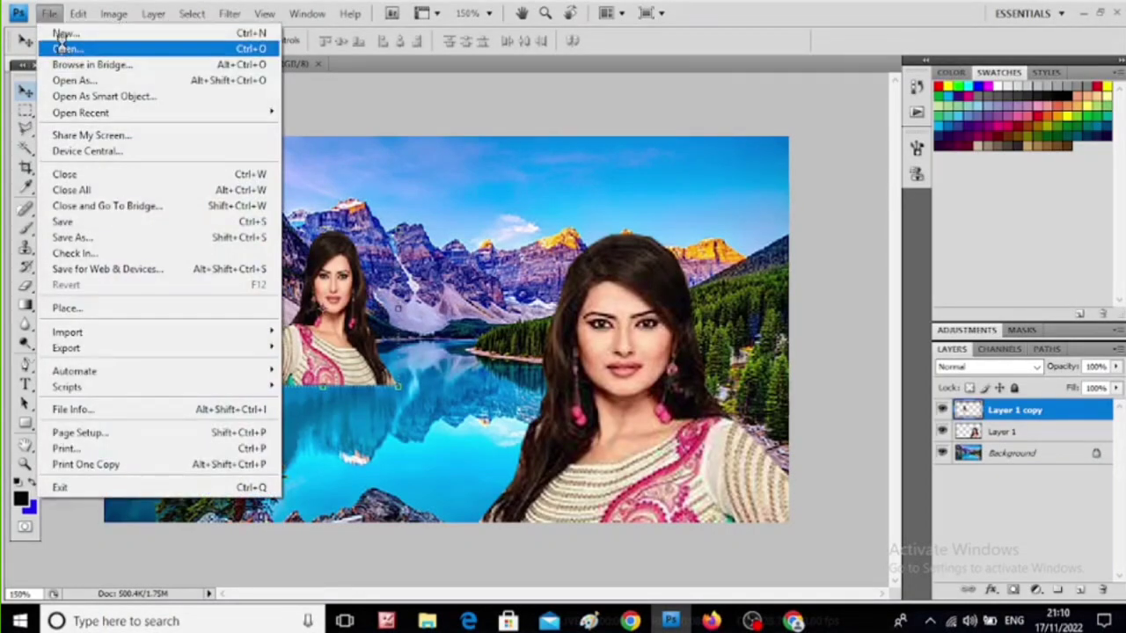
{"action": "left_click", "coordinate": [66, 48]}
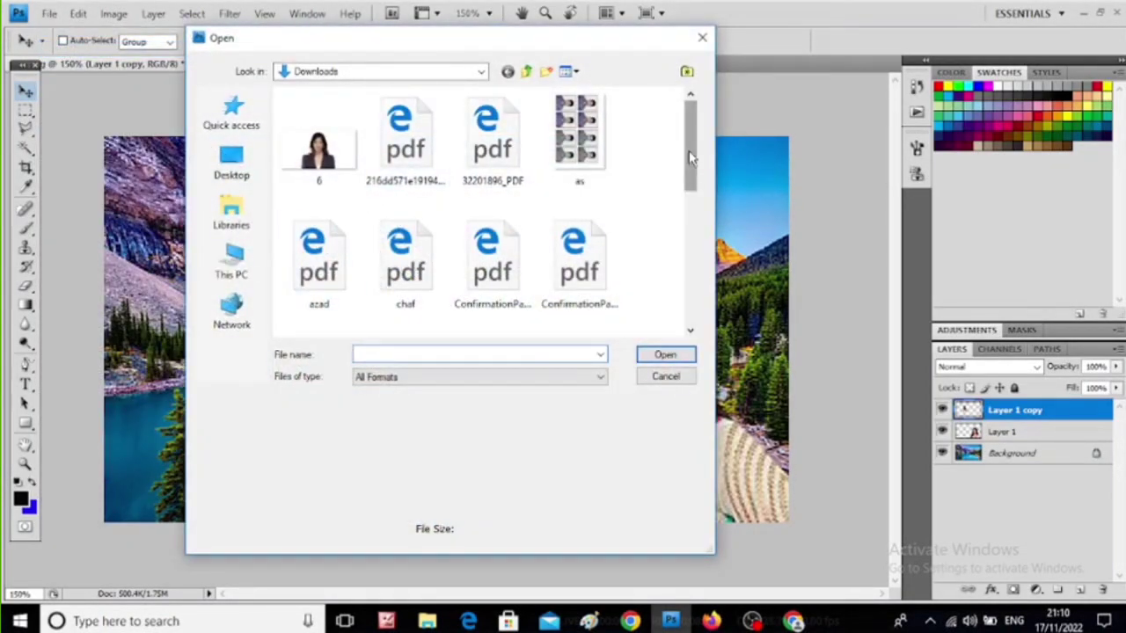
{"action": "mouse_move", "coordinate": [690, 157]}
{"action": "left_mouse_down"}
{"action": "mouse_move", "coordinate": [687, 298]}
{"action": "mouse_move", "coordinate": [684, 166]}
{"action": "left_mouse_up"}
{"action": "left_click", "coordinate": [231, 163]}
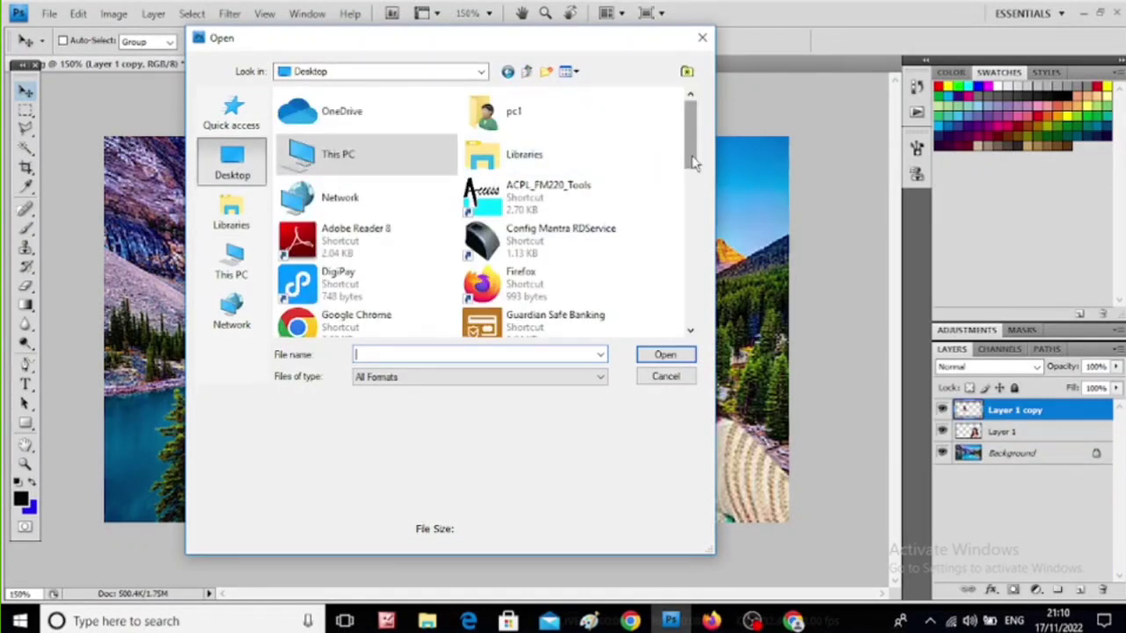
{"action": "left_click_drag", "start_coordinate": [693, 161], "coordinate": [674, 299]}
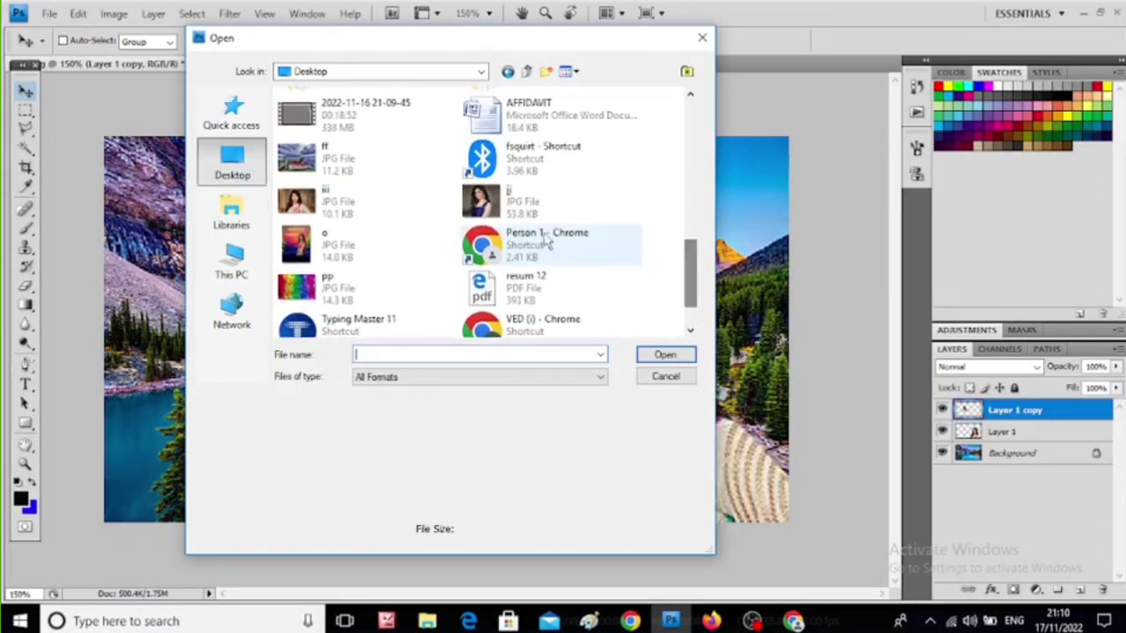
{"action": "left_click", "coordinate": [476, 215]}
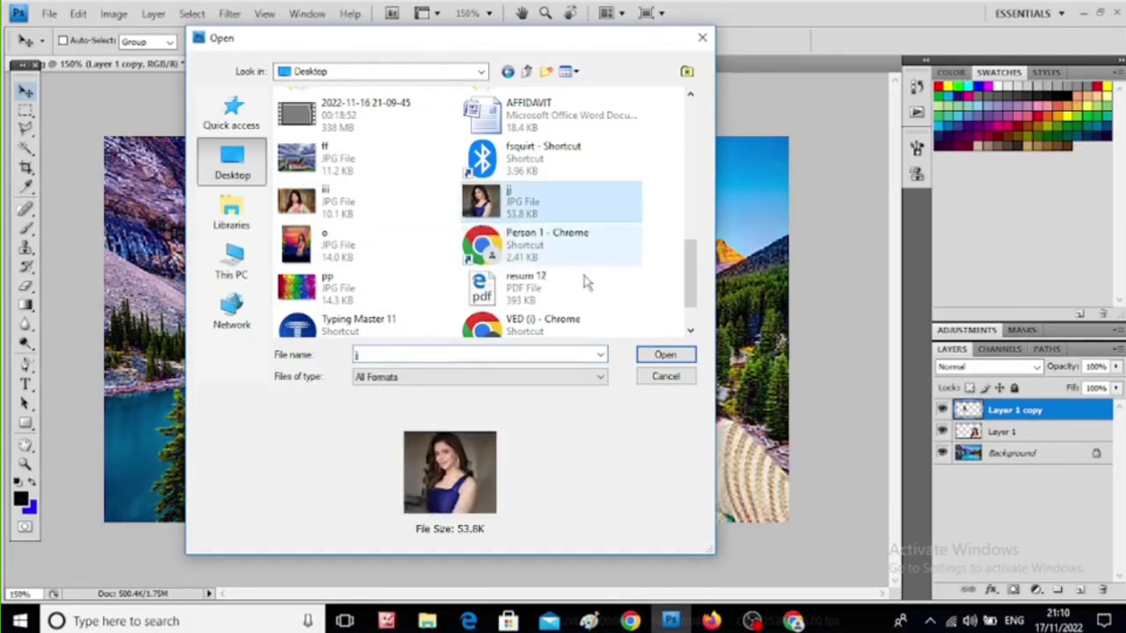
{"action": "left_click", "coordinate": [653, 356]}
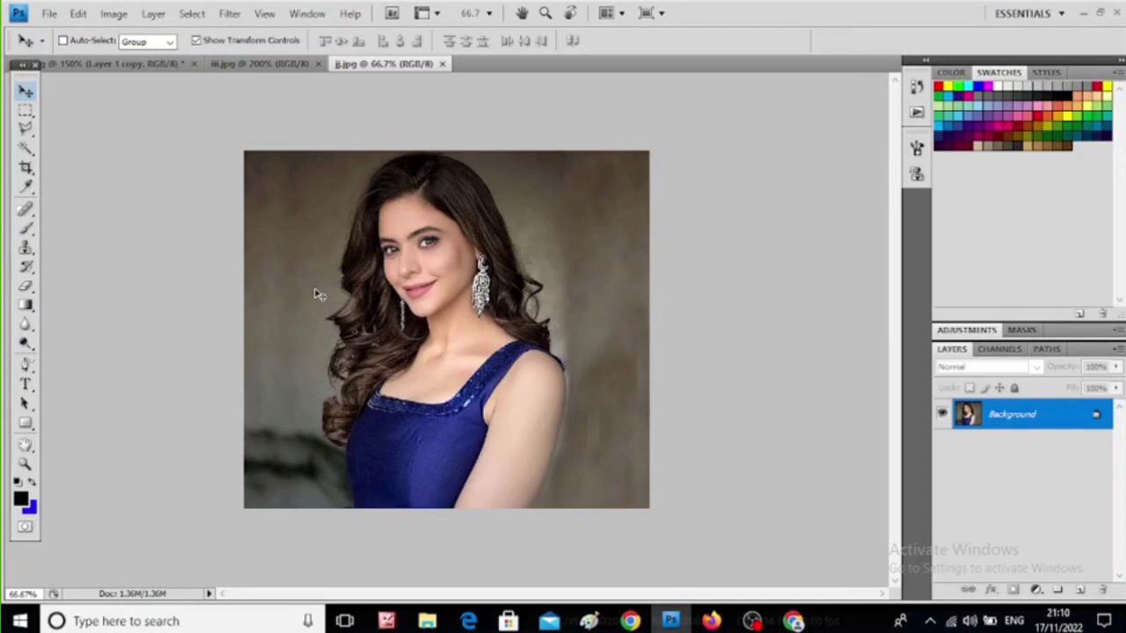
- Trace the outline of the woman in the blue dress in jj.jpg with the Polygonal Lasso Tool and close it into a selection
{"action": "left_click", "coordinate": [26, 129]}
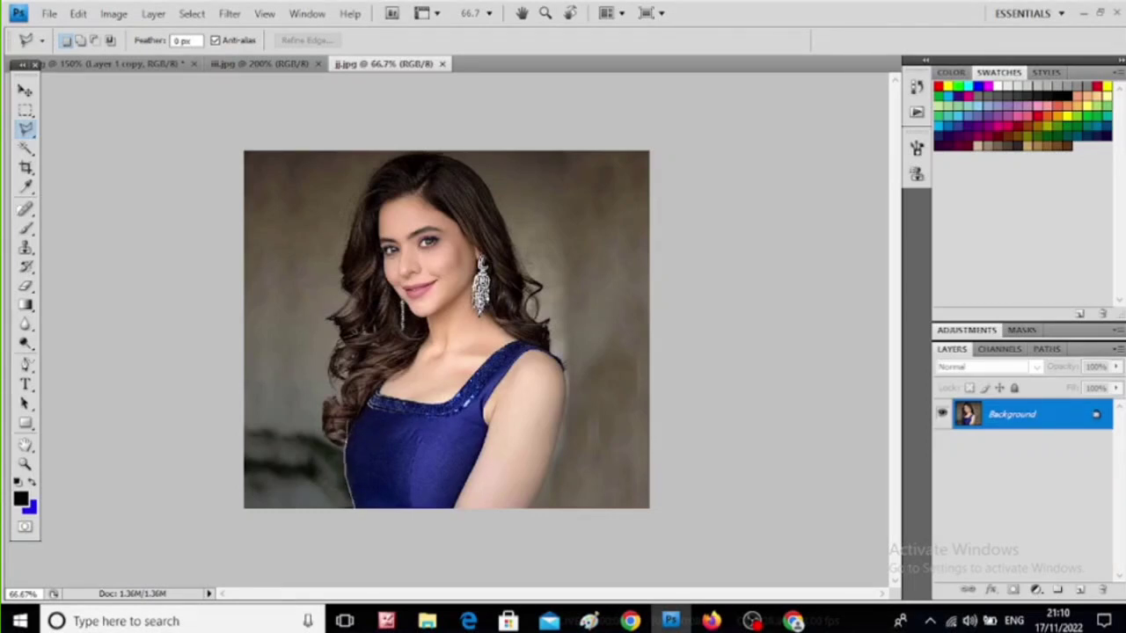
{"action": "left_click", "coordinate": [350, 393]}
{"action": "left_click", "coordinate": [351, 241]}
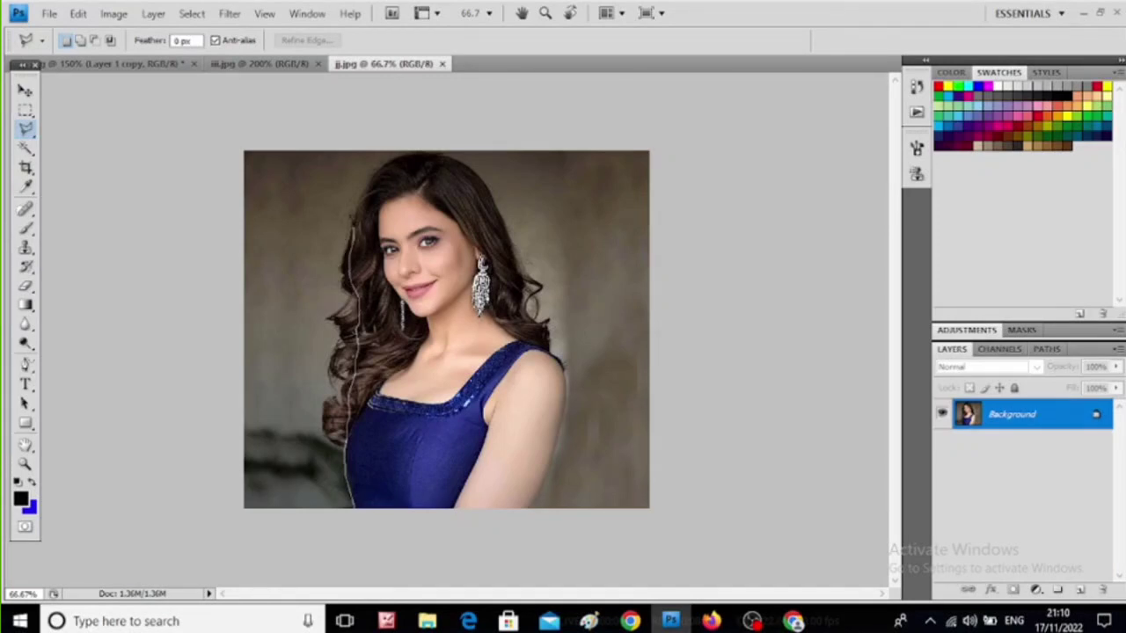
{"action": "left_click", "coordinate": [360, 206]}
{"action": "left_click", "coordinate": [376, 173]}
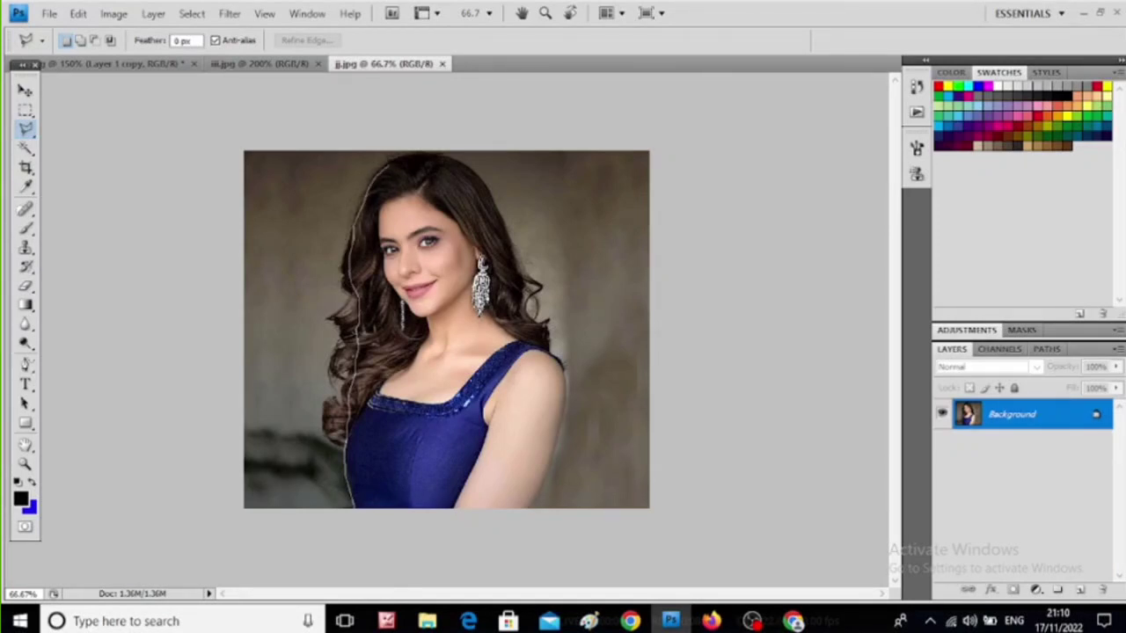
{"action": "left_click", "coordinate": [418, 155]}
{"action": "left_click", "coordinate": [461, 167]}
{"action": "left_click", "coordinate": [476, 181]}
{"action": "left_click", "coordinate": [487, 199]}
{"action": "left_click", "coordinate": [503, 234]}
{"action": "left_click", "coordinate": [513, 254]}
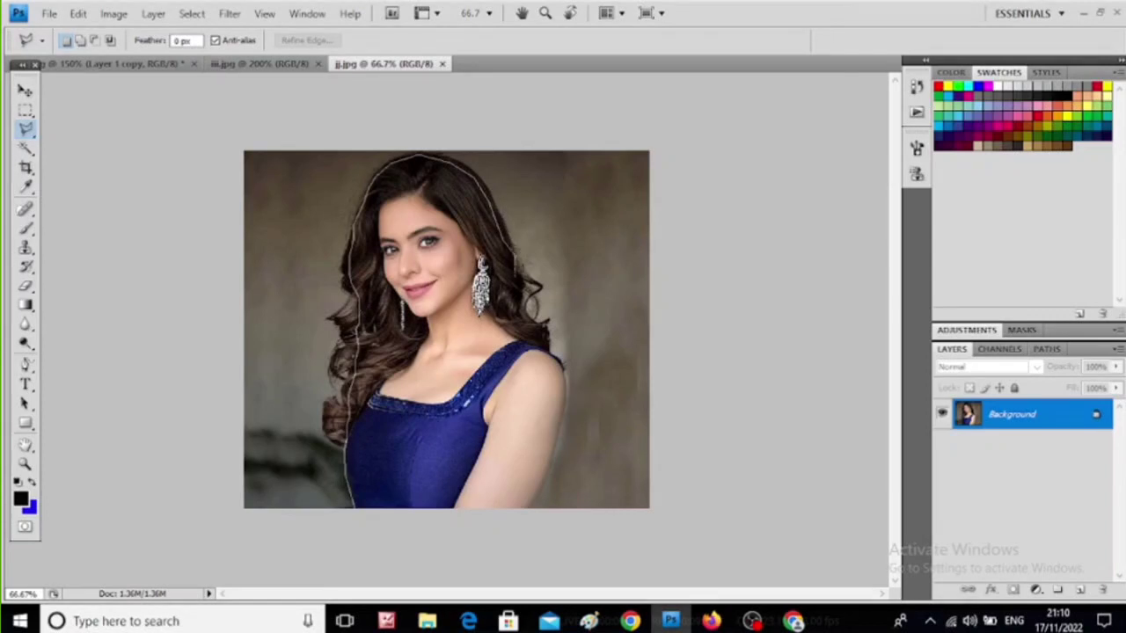
{"action": "left_click", "coordinate": [521, 303]}
{"action": "left_click", "coordinate": [525, 320]}
{"action": "left_click", "coordinate": [540, 335]}
{"action": "left_click", "coordinate": [527, 505]}
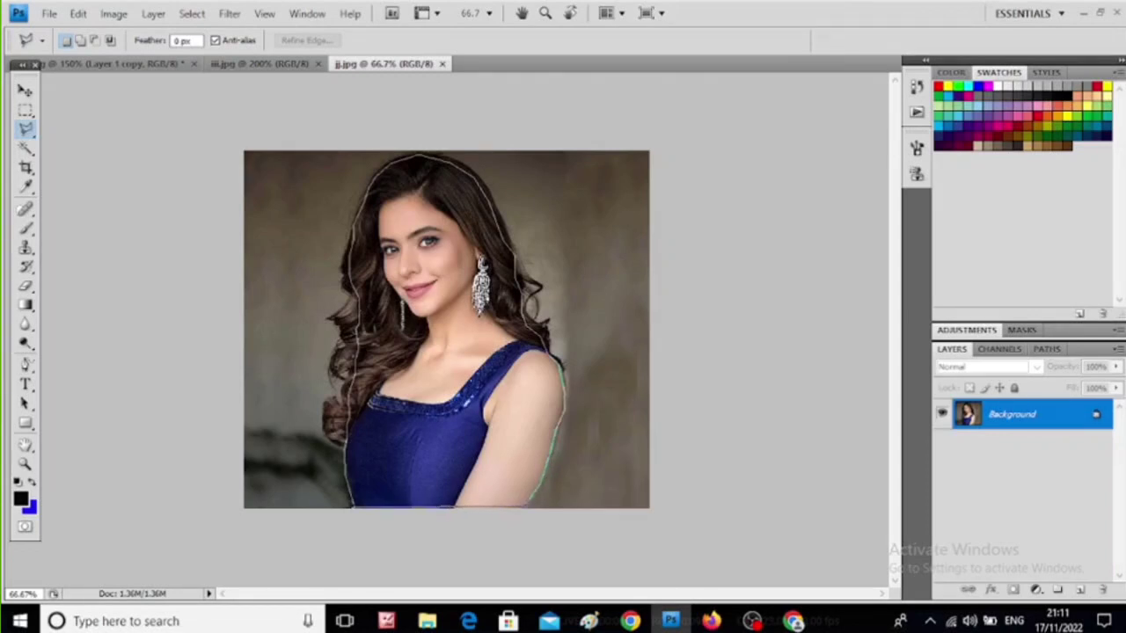
{"action": "left_click", "coordinate": [351, 507]}
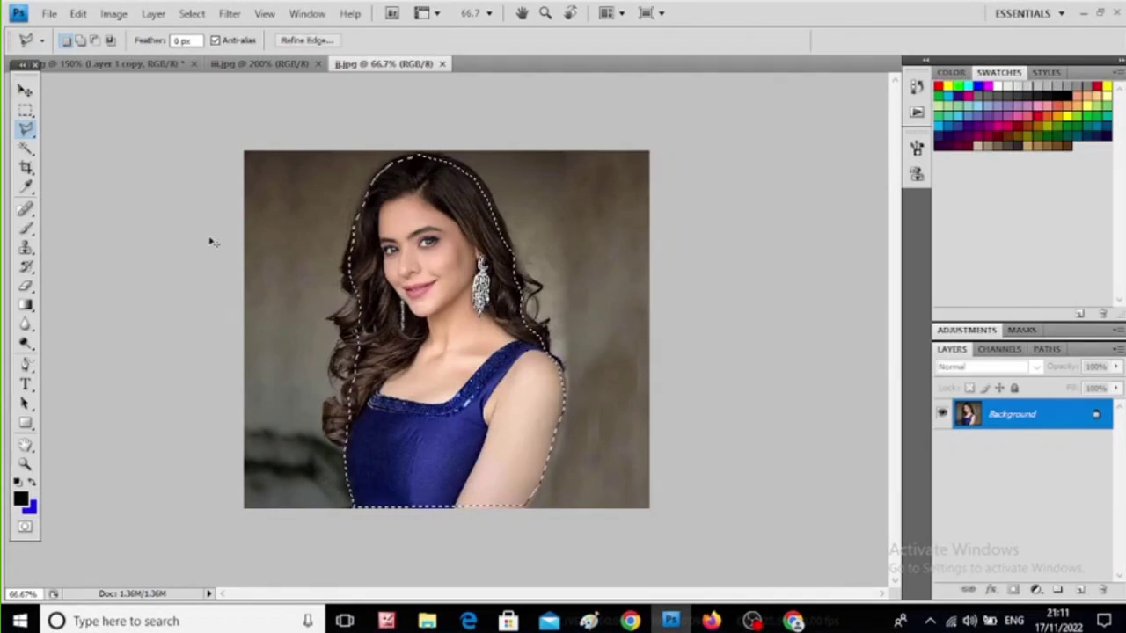
- Paste the copied woman in blue into hhh.jpg and scale her proportionally to 38.5% at the landscape's left edge
{"action": "left_click", "coordinate": [94, 61]}
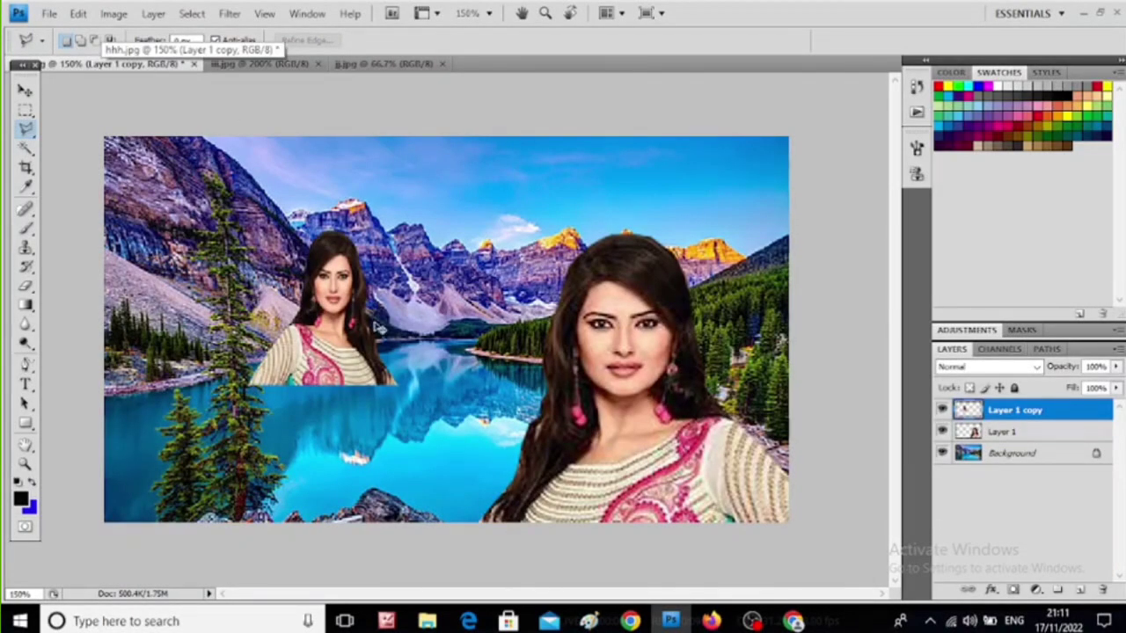
{"action": "key", "text": "ctrl+v"}
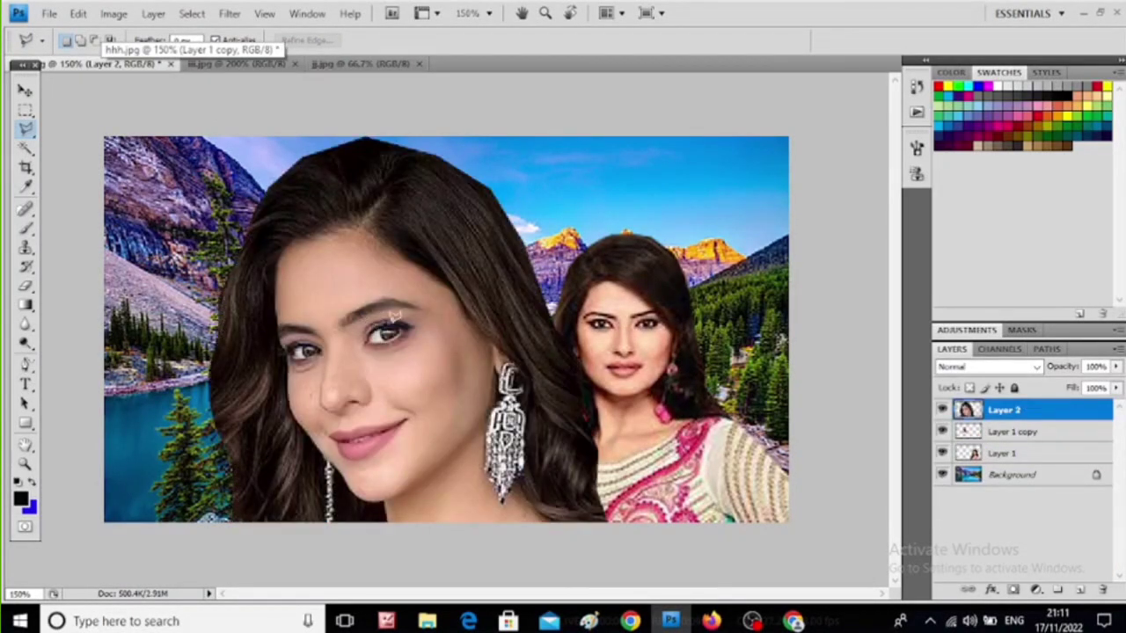
{"action": "left_click", "coordinate": [25, 91]}
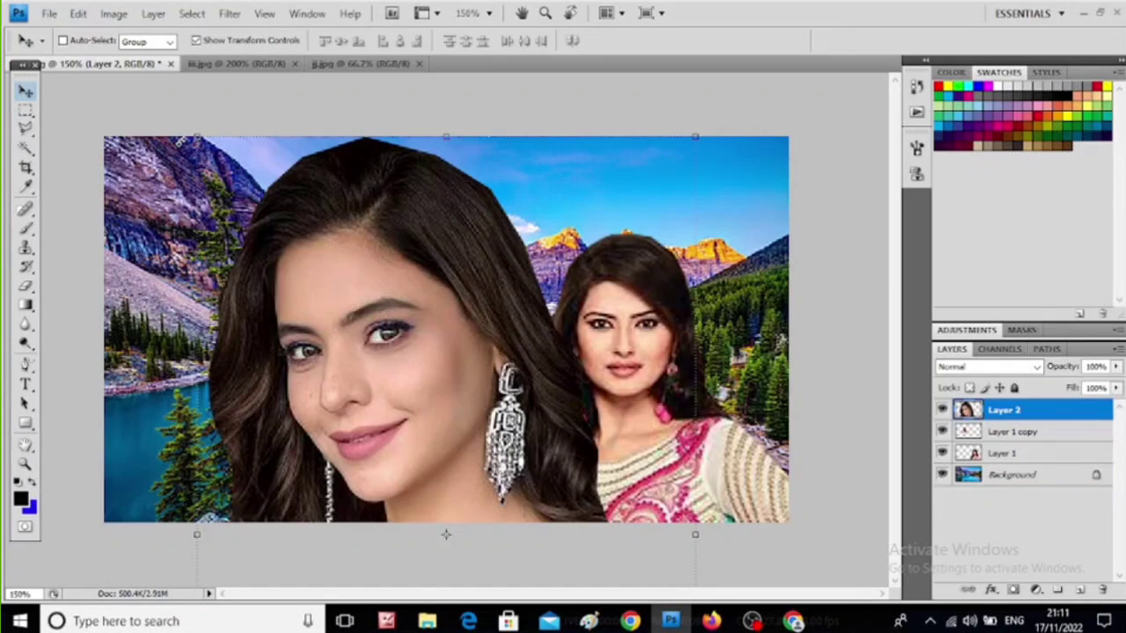
{"action": "left_click_drag", "start_coordinate": [195, 134], "coordinate": [347, 377]}
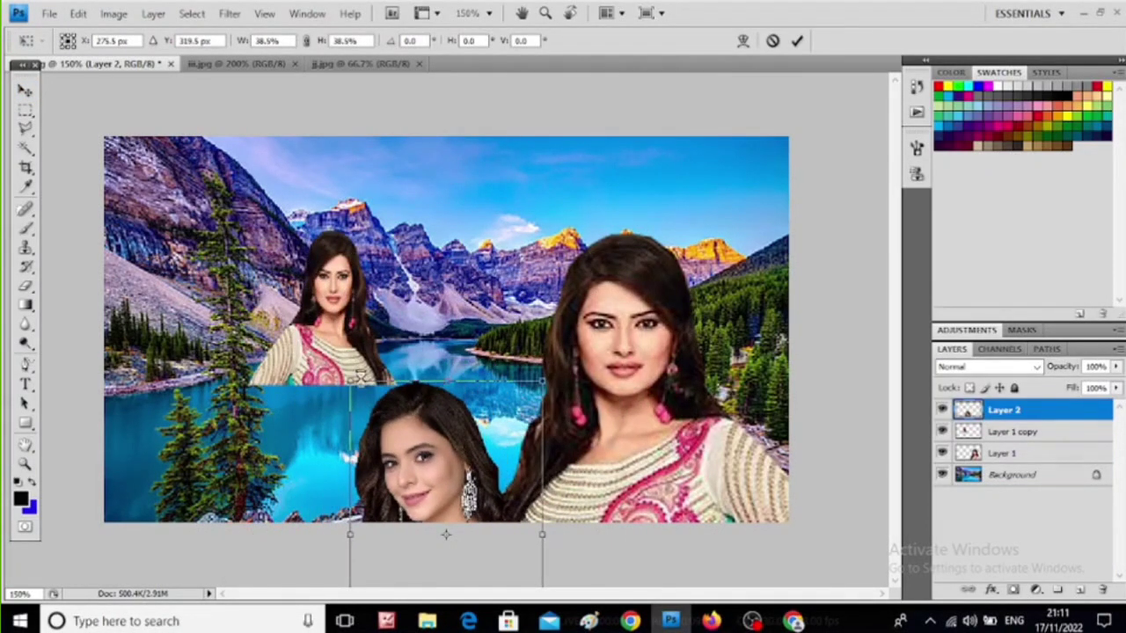
{"action": "left_click_drag", "start_coordinate": [387, 461], "coordinate": [145, 289]}
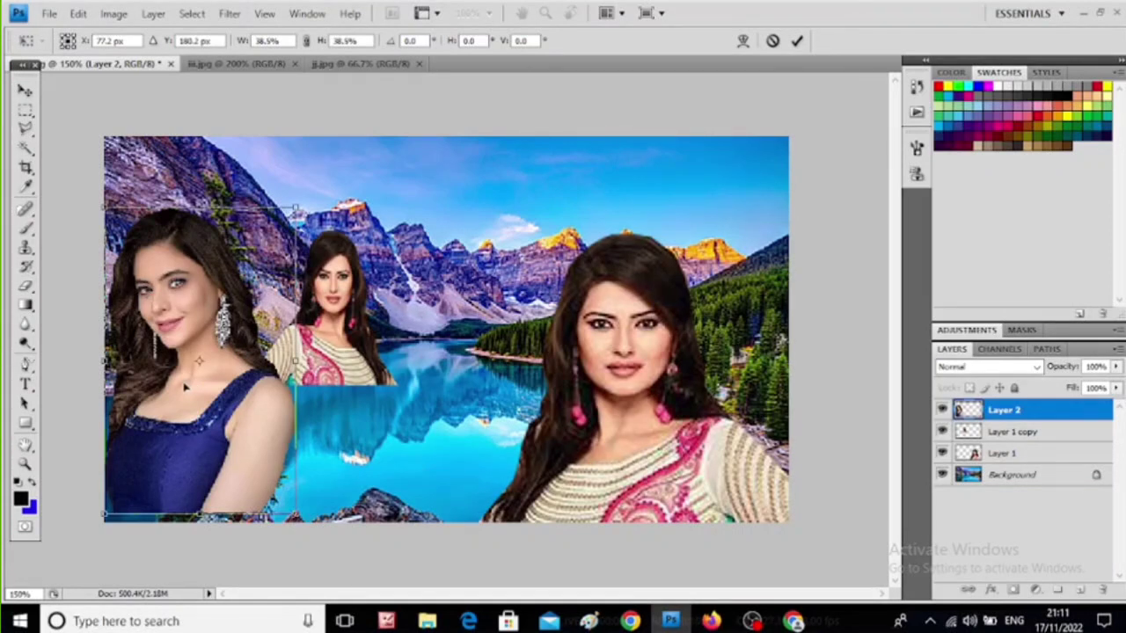
- Mirror the woman in blue horizontally at about 41% width and align her with the landscape's lower left corner
{"action": "left_click_drag", "start_coordinate": [105, 359], "coordinate": [506, 361]}
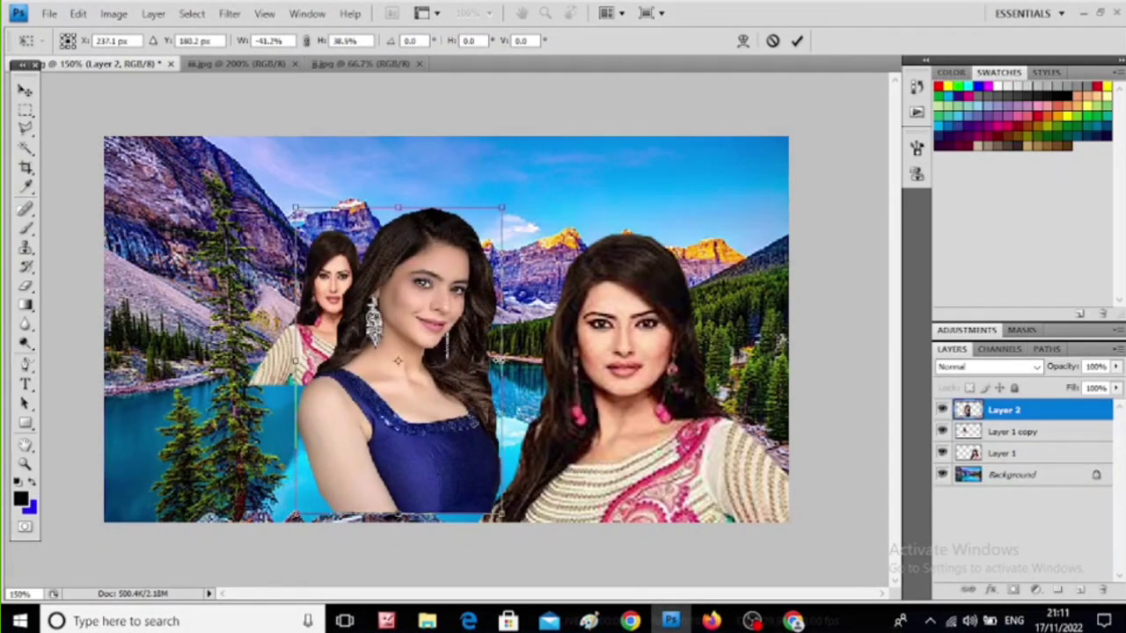
{"action": "left_click_drag", "start_coordinate": [313, 352], "coordinate": [227, 361]}
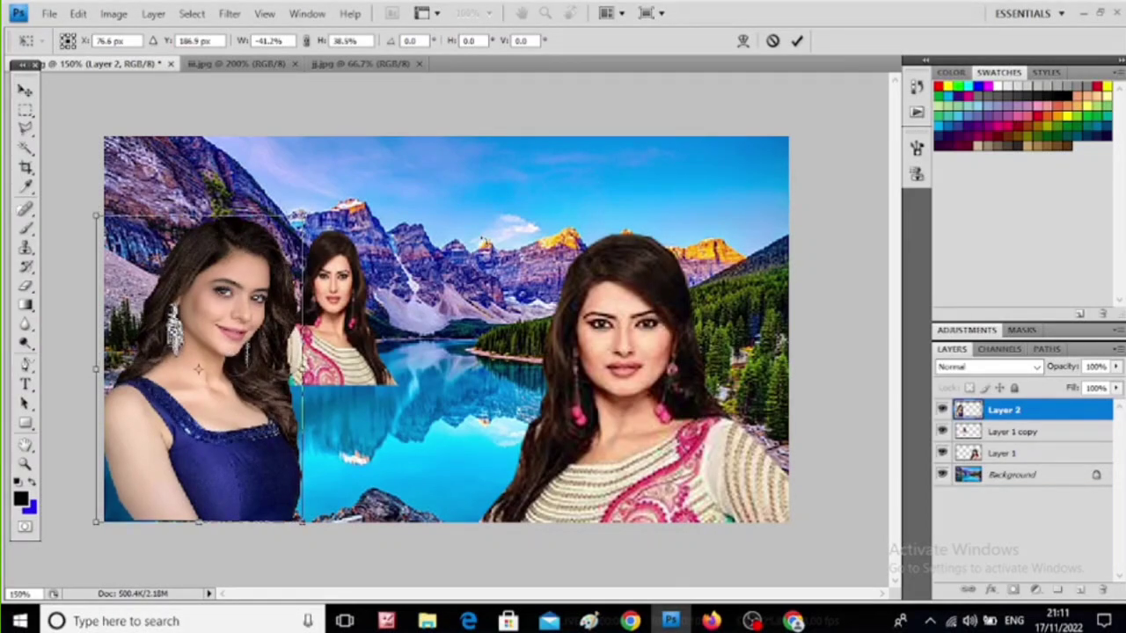
{"action": "key", "text": "Return"}
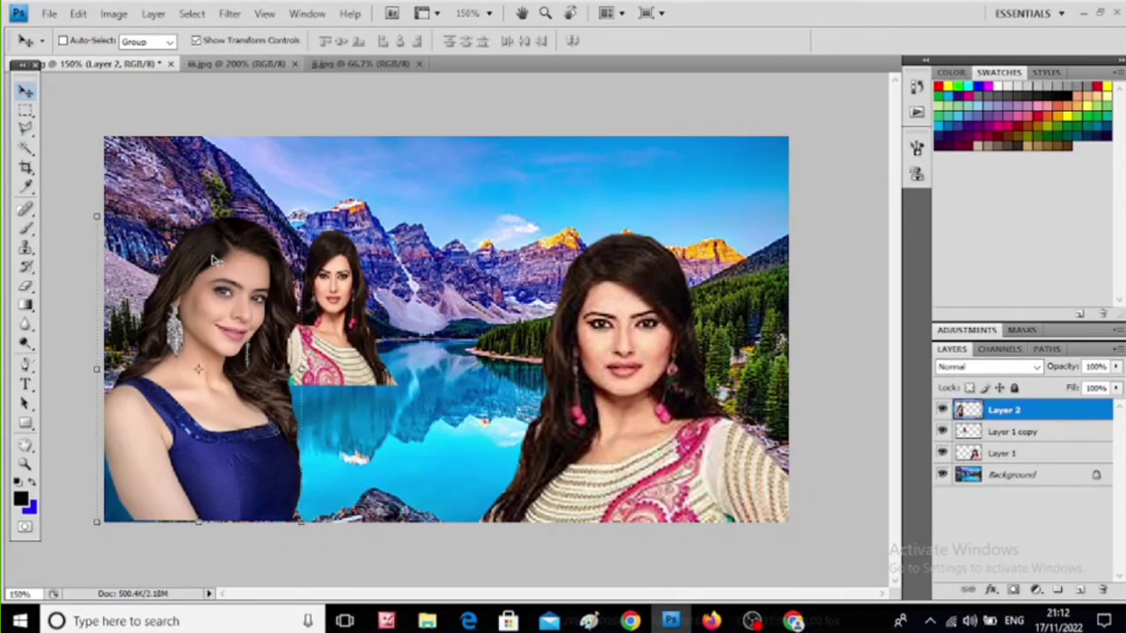
- Darken the midtones of the woman in blue on Layer 2 with a Curves adjustment, input 132 and output 118
{"action": "left_click", "coordinate": [115, 15]}
{"action": "mouse_move", "coordinate": [145, 59]}
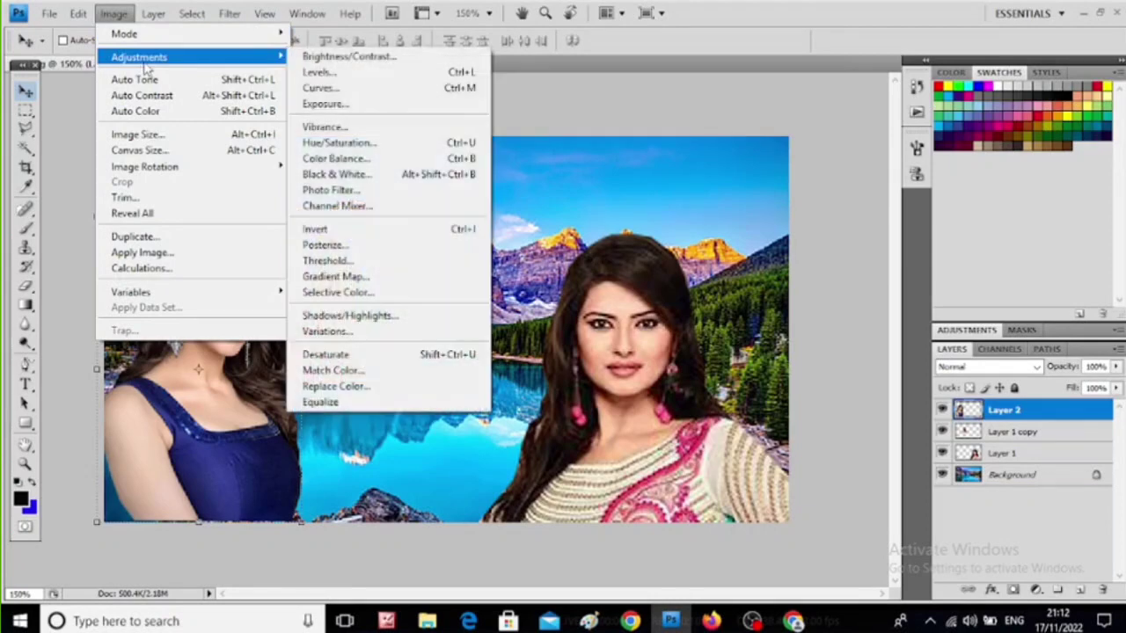
{"action": "left_click", "coordinate": [338, 88]}
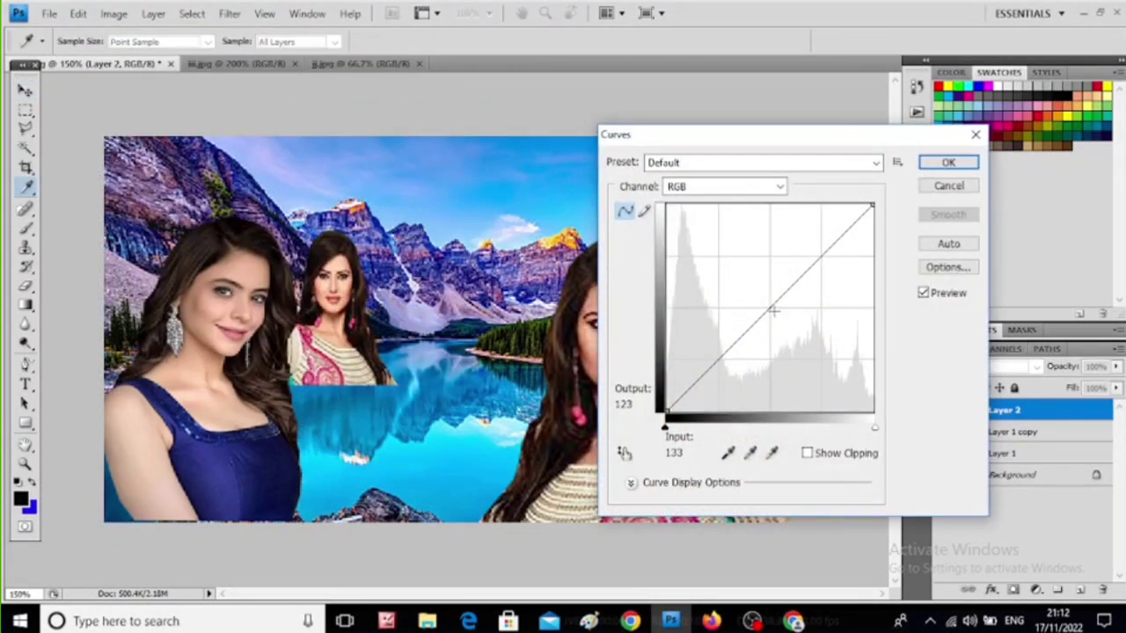
{"action": "left_click", "coordinate": [770, 308]}
{"action": "left_click_drag", "start_coordinate": [771, 308], "coordinate": [782, 318]}
{"action": "left_click_drag", "start_coordinate": [783, 319], "coordinate": [781, 315]}
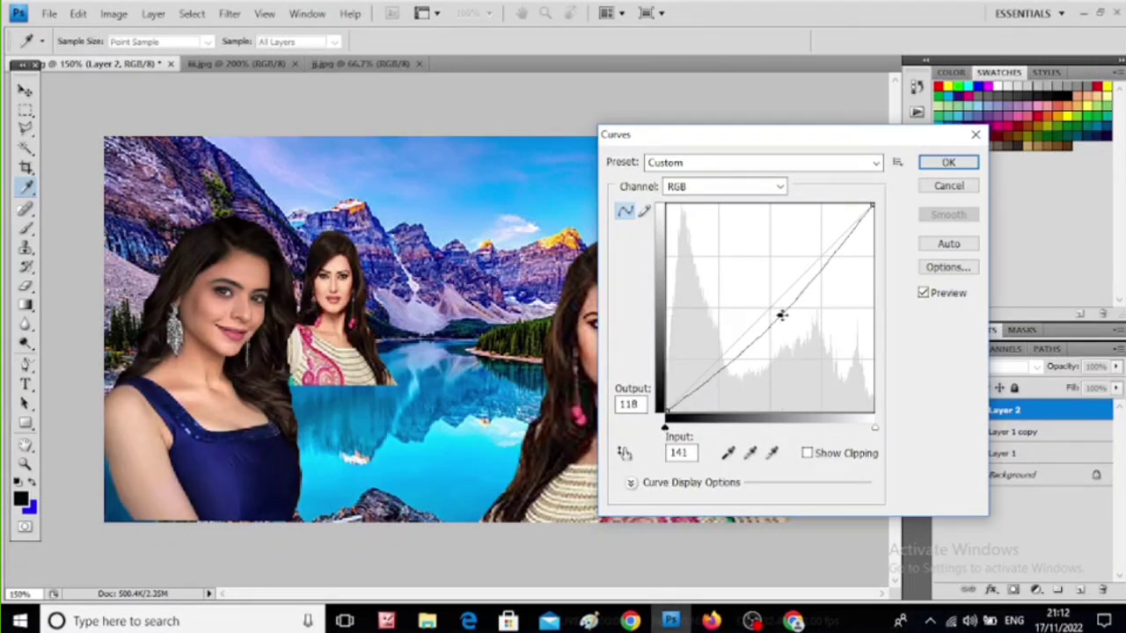
{"action": "mouse_move", "coordinate": [781, 314]}
{"action": "left_mouse_down"}
{"action": "mouse_move", "coordinate": [748, 282]}
{"action": "mouse_move", "coordinate": [772, 315]}
{"action": "left_mouse_up"}
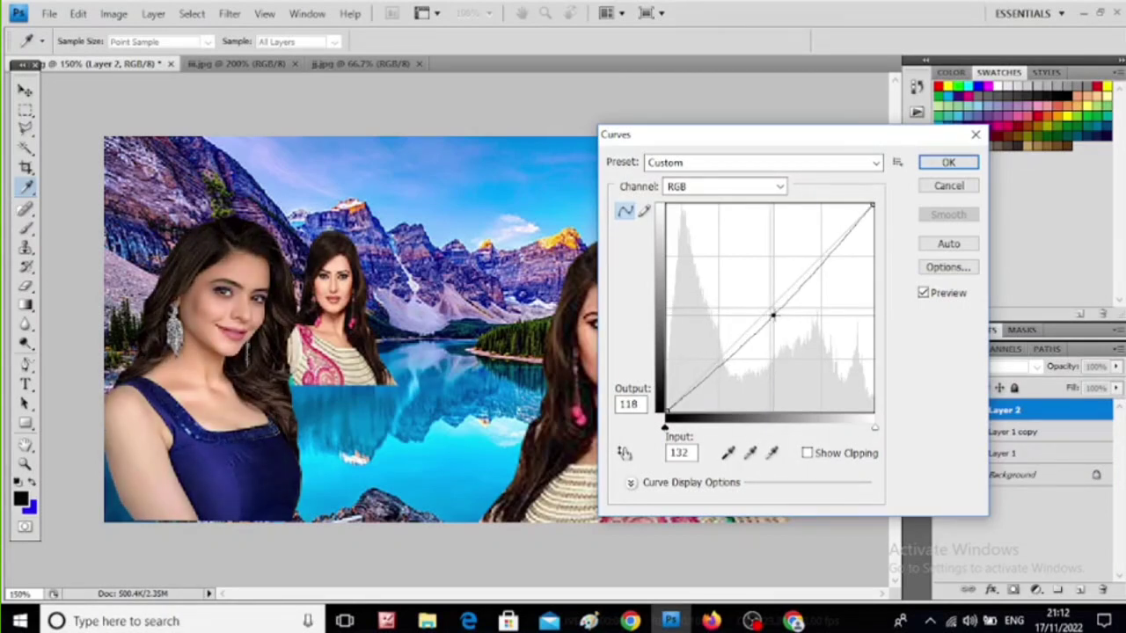
{"action": "left_click", "coordinate": [932, 165]}
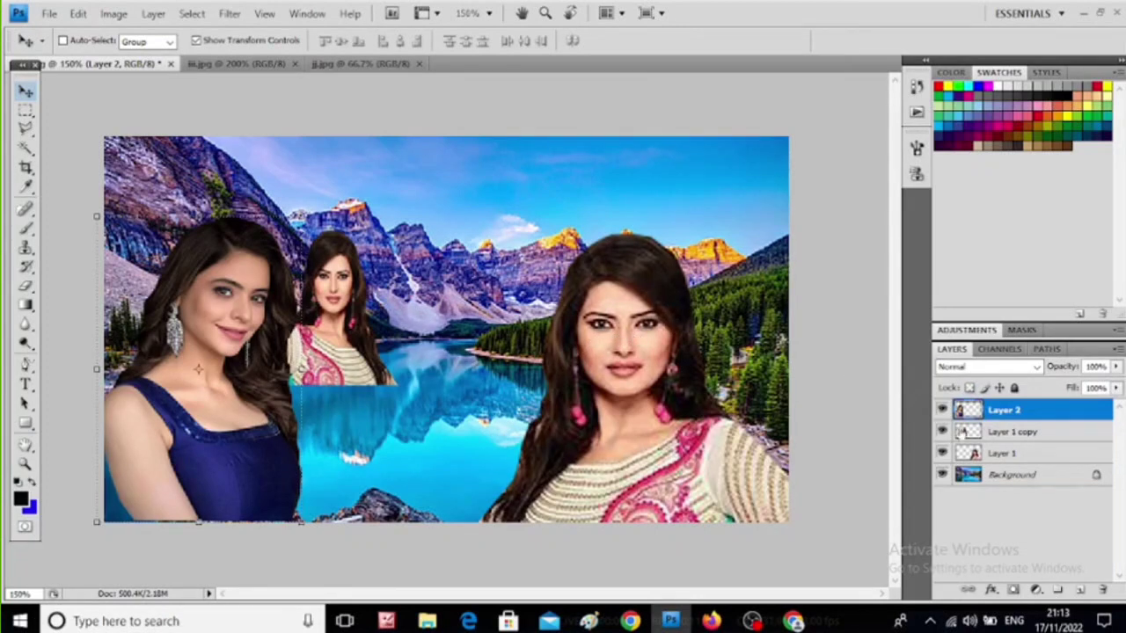
- Shift the large woman on Layer 1 slightly to the right and upward in the landscape
{"action": "left_click", "coordinate": [974, 451]}
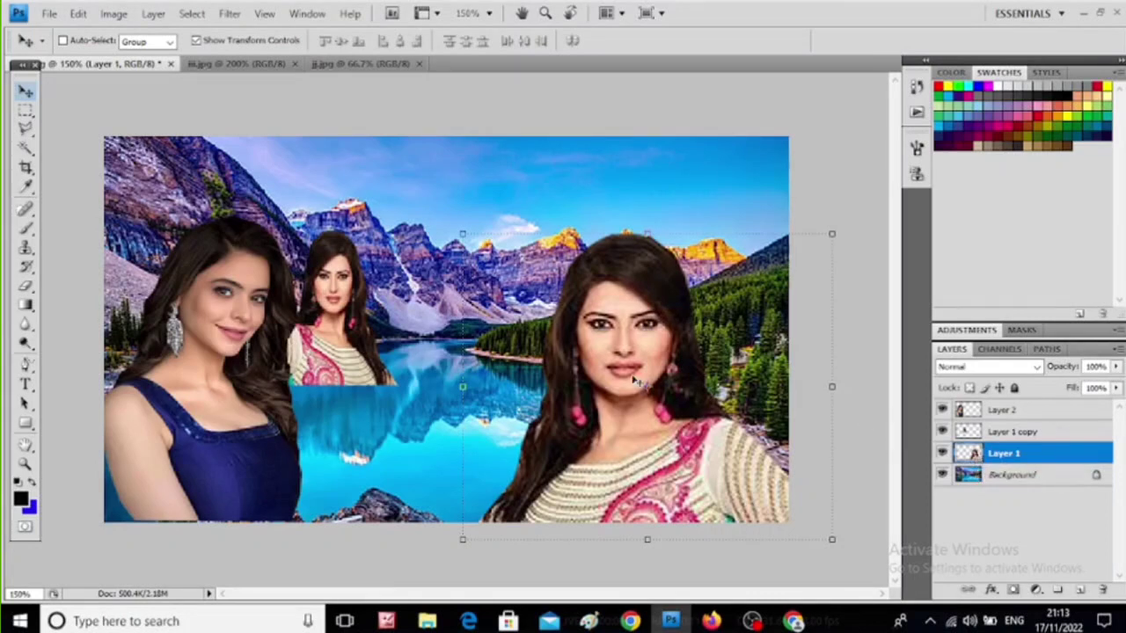
{"action": "mouse_move", "coordinate": [629, 355]}
{"action": "left_mouse_down"}
{"action": "mouse_move", "coordinate": [605, 344]}
{"action": "mouse_move", "coordinate": [646, 340]}
{"action": "mouse_move", "coordinate": [618, 358]}
{"action": "mouse_move", "coordinate": [639, 350]}
{"action": "left_mouse_up"}
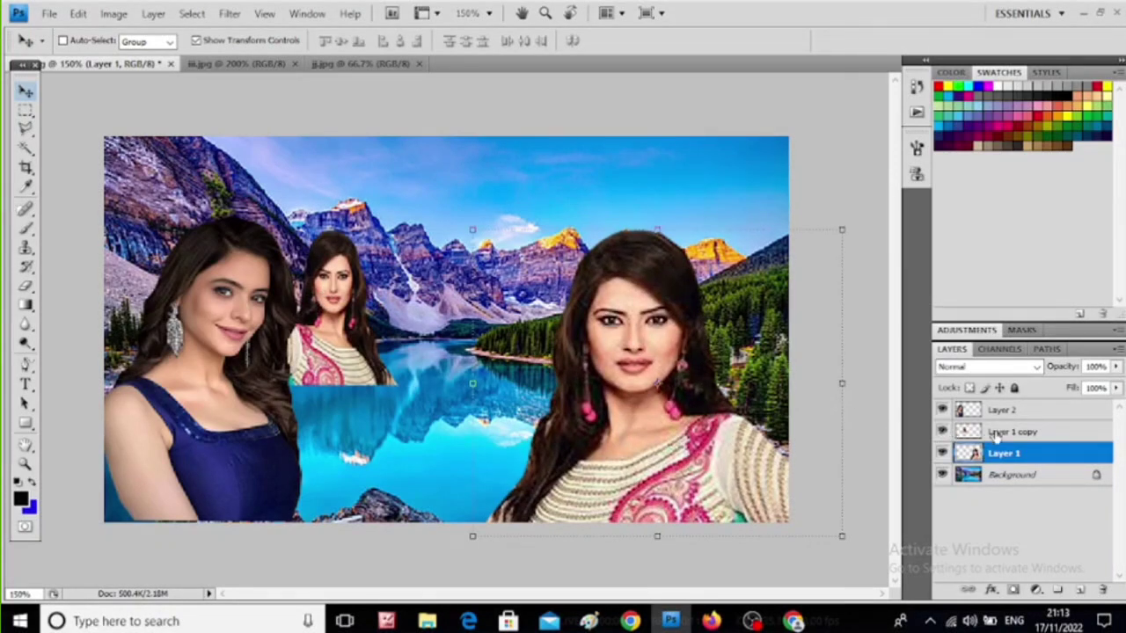
- Check the small mirrored duplicate of the woman by toggling Layer 1 copy, move it above the lake, and delete that layer
{"action": "left_click", "coordinate": [941, 431]}
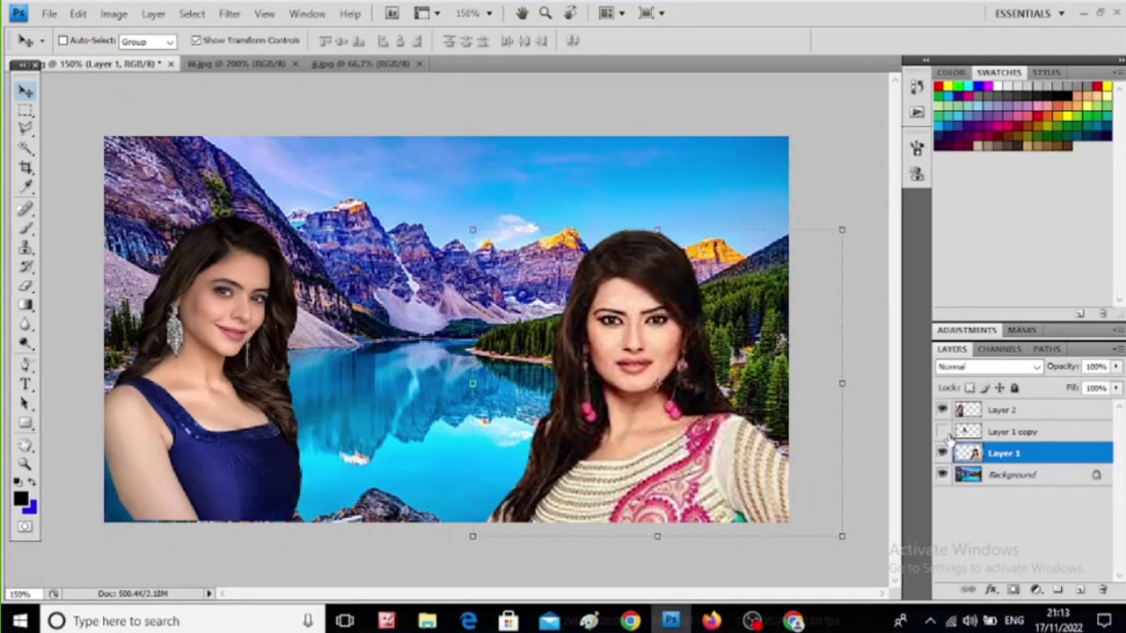
{"action": "left_click", "coordinate": [942, 431]}
{"action": "left_click", "coordinate": [969, 432]}
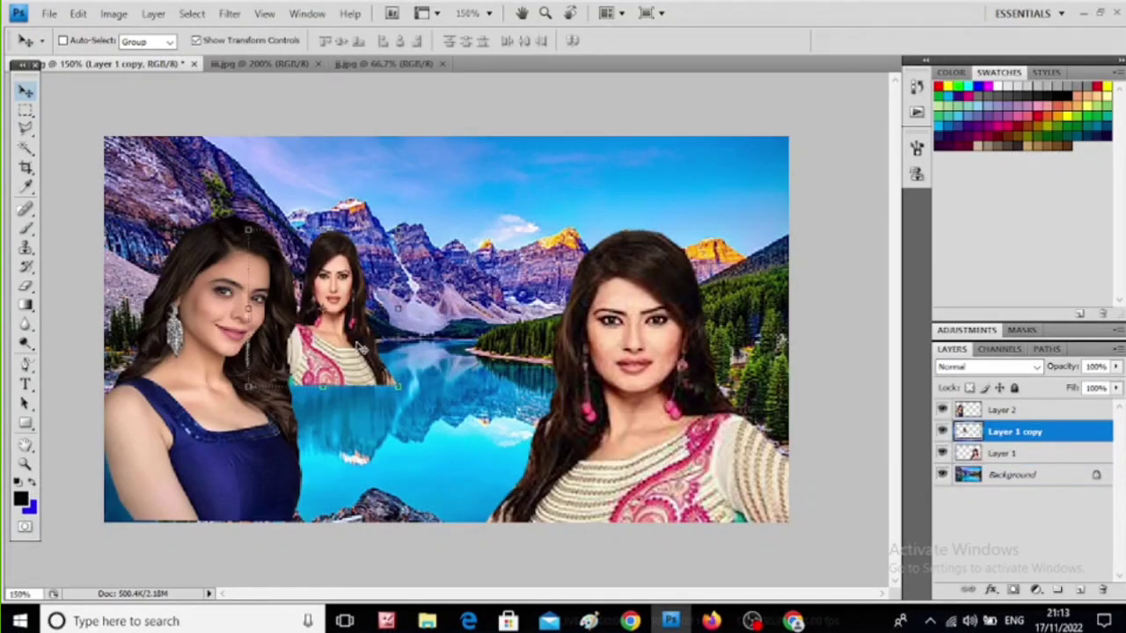
{"action": "left_click_drag", "start_coordinate": [360, 318], "coordinate": [450, 252]}
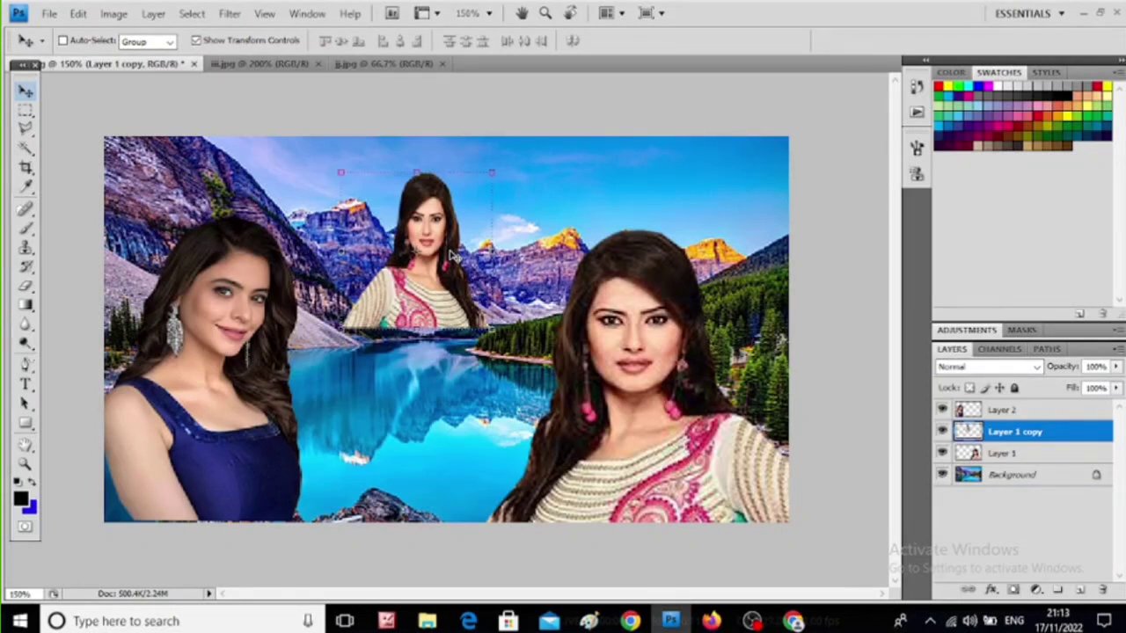
{"action": "key", "text": "Delete"}
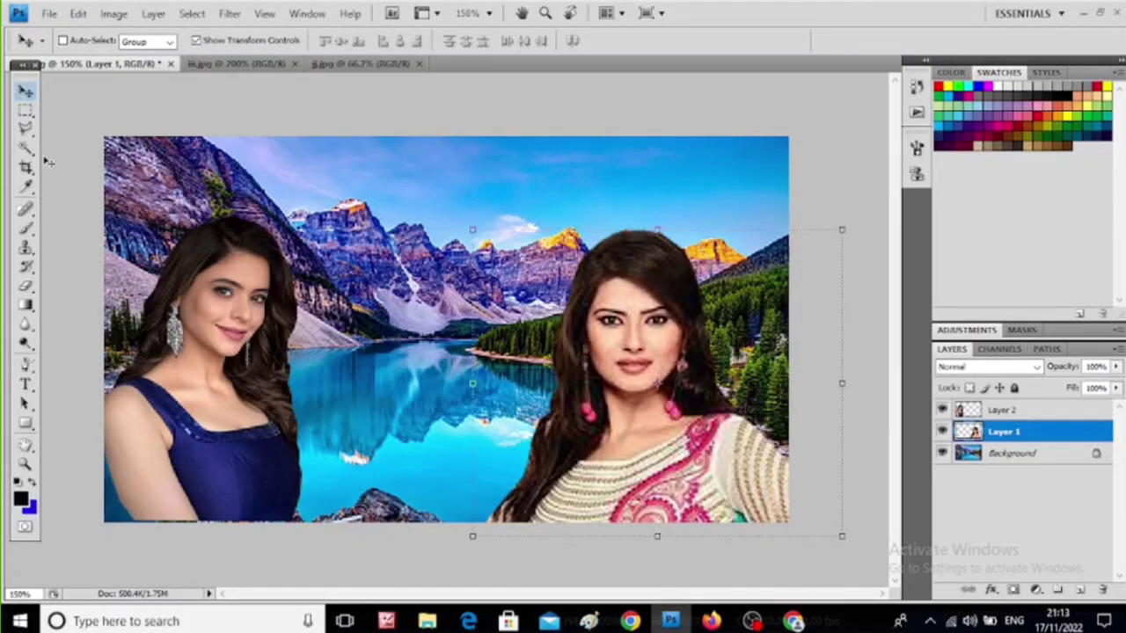
- Retouch the lower left hair edge of the woman on Layer 1 with the Clone Stamp Tool, sampling from her hair
{"action": "left_click", "coordinate": [27, 250]}
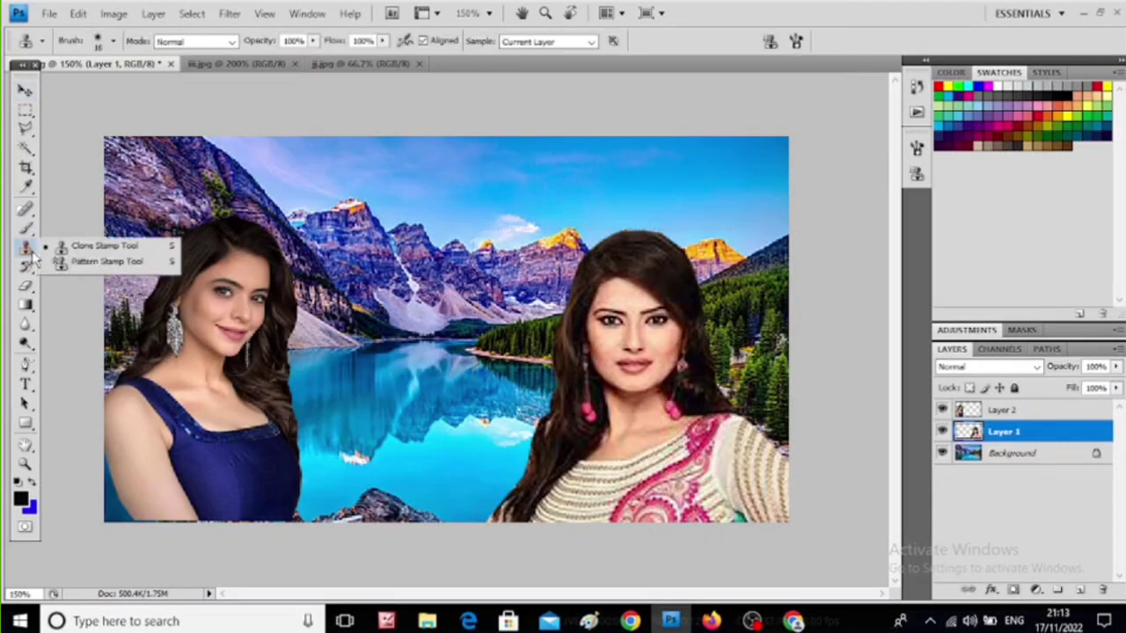
{"action": "left_click", "coordinate": [121, 248]}
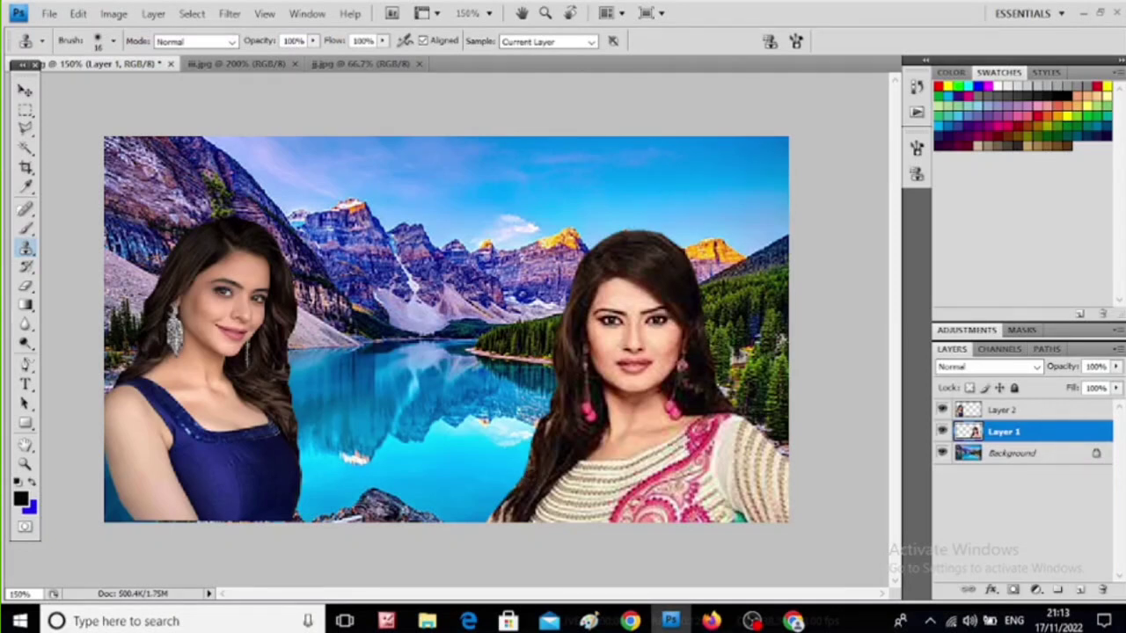
{"action": "left_click", "coordinate": [531, 476], "text": "alt"}
{"action": "left_click", "coordinate": [520, 471]}
{"action": "mouse_move", "coordinate": [520, 469]}
{"action": "left_mouse_down"}
{"action": "mouse_move", "coordinate": [536, 429]}
{"action": "mouse_move", "coordinate": [521, 437]}
{"action": "mouse_move", "coordinate": [524, 459]}
{"action": "mouse_move", "coordinate": [503, 496]}
{"action": "left_mouse_up"}
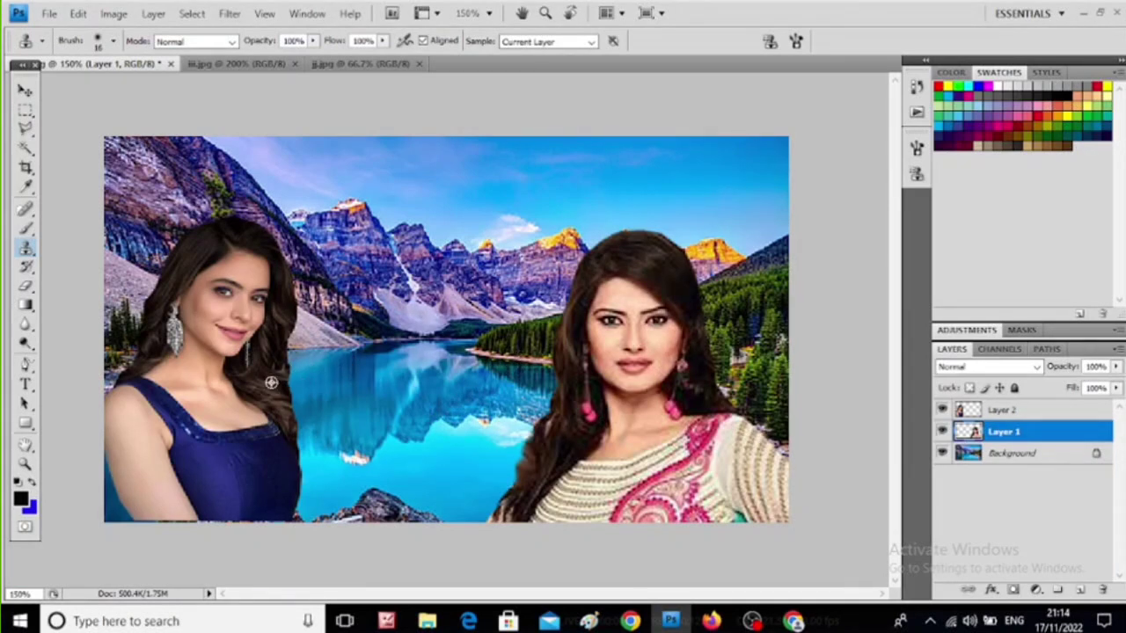
- Clone hair along the right edge of the hair of the woman in blue on Layer 2 to fill it out
{"action": "left_click", "coordinate": [972, 414]}
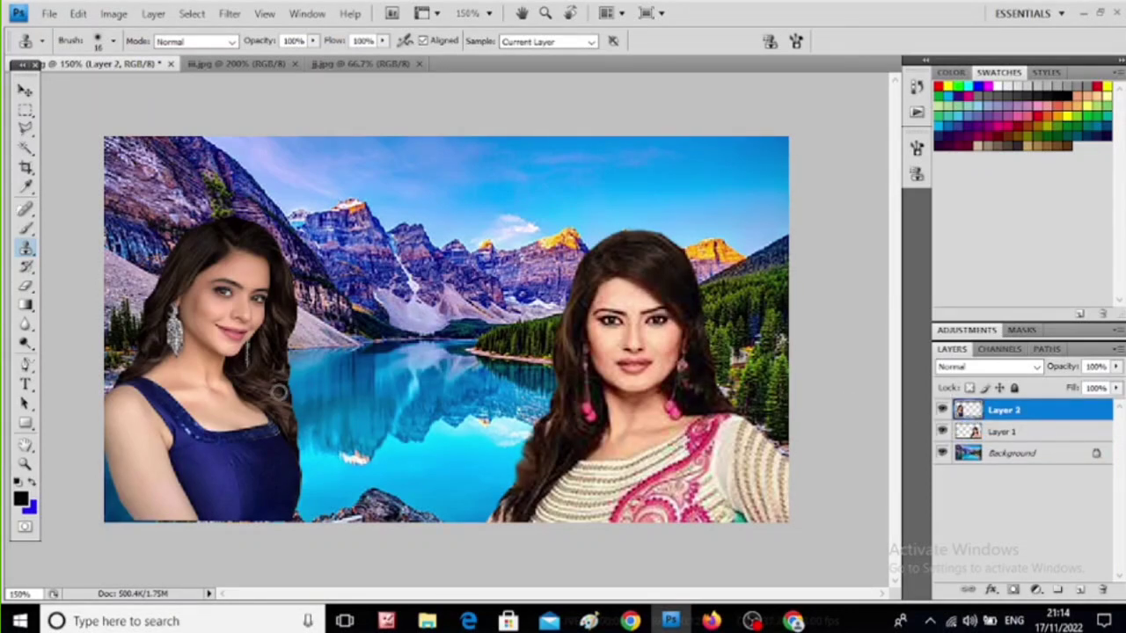
{"action": "left_click", "coordinate": [278, 392], "text": "alt"}
{"action": "left_click", "coordinate": [293, 413]}
{"action": "left_click", "coordinate": [292, 406]}
{"action": "left_click", "coordinate": [293, 392]}
{"action": "left_click", "coordinate": [289, 382]}
{"action": "left_click", "coordinate": [287, 365]}
{"action": "left_click", "coordinate": [283, 343]}
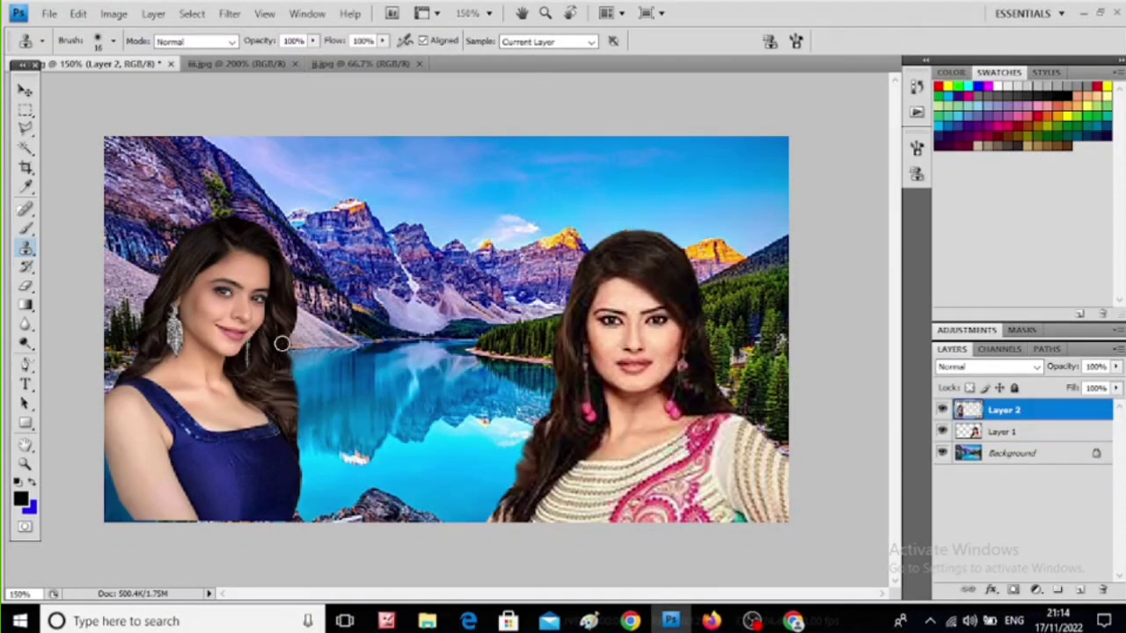
{"action": "left_click", "coordinate": [286, 336]}
{"action": "left_click", "coordinate": [286, 348]}
{"action": "left_click", "coordinate": [289, 372]}
{"action": "left_click", "coordinate": [289, 386]}
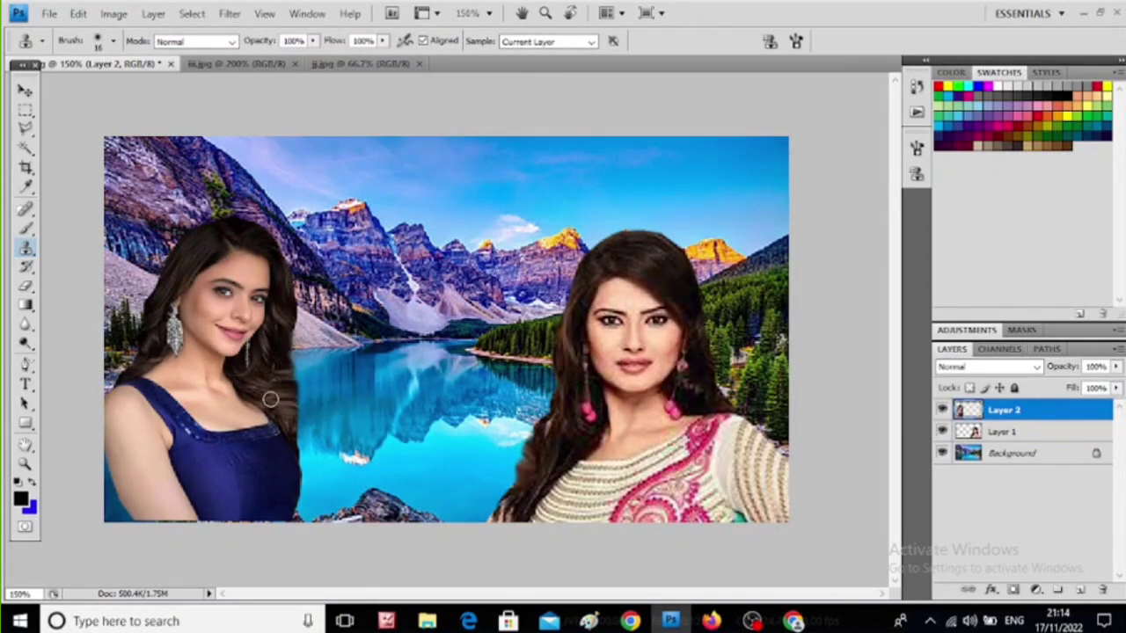
{"action": "left_click", "coordinate": [284, 440]}
- Sample lake water from the Background and clone it over the right hair edge of the woman in blue on Layer 2
{"action": "left_click", "coordinate": [978, 454]}
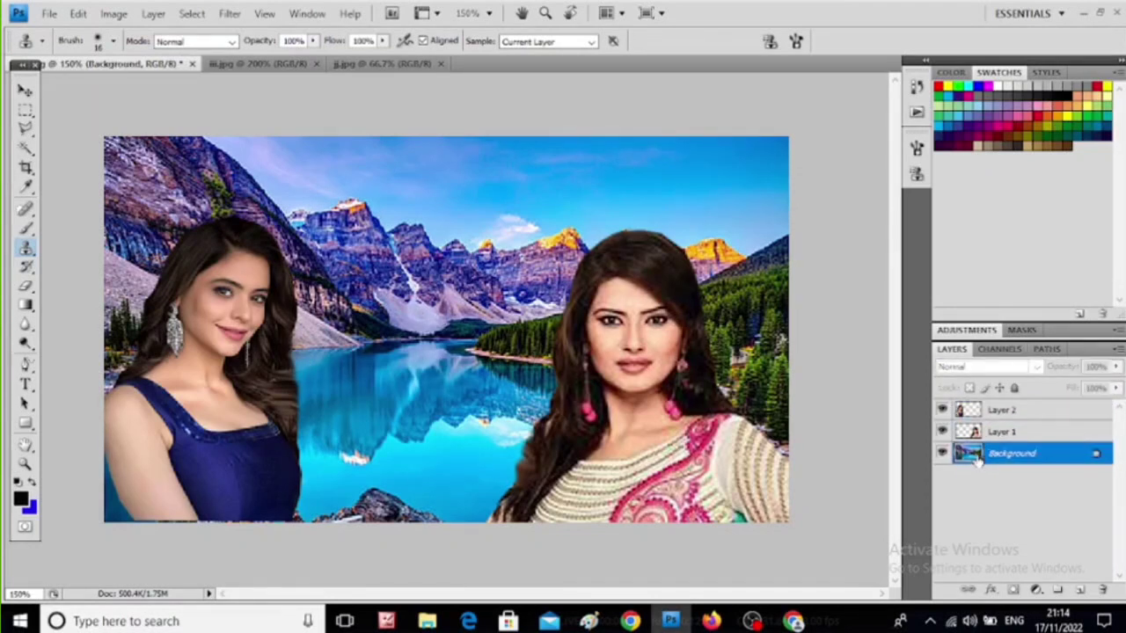
{"action": "left_click", "coordinate": [312, 383], "text": "alt"}
{"action": "left_click", "coordinate": [312, 384], "text": "alt"}
{"action": "mouse_move", "coordinate": [295, 366]}
{"action": "left_mouse_down"}
{"action": "mouse_move", "coordinate": [294, 390]}
{"action": "mouse_move", "coordinate": [291, 372]}
{"action": "left_mouse_up"}
{"action": "left_click", "coordinate": [292, 364]}
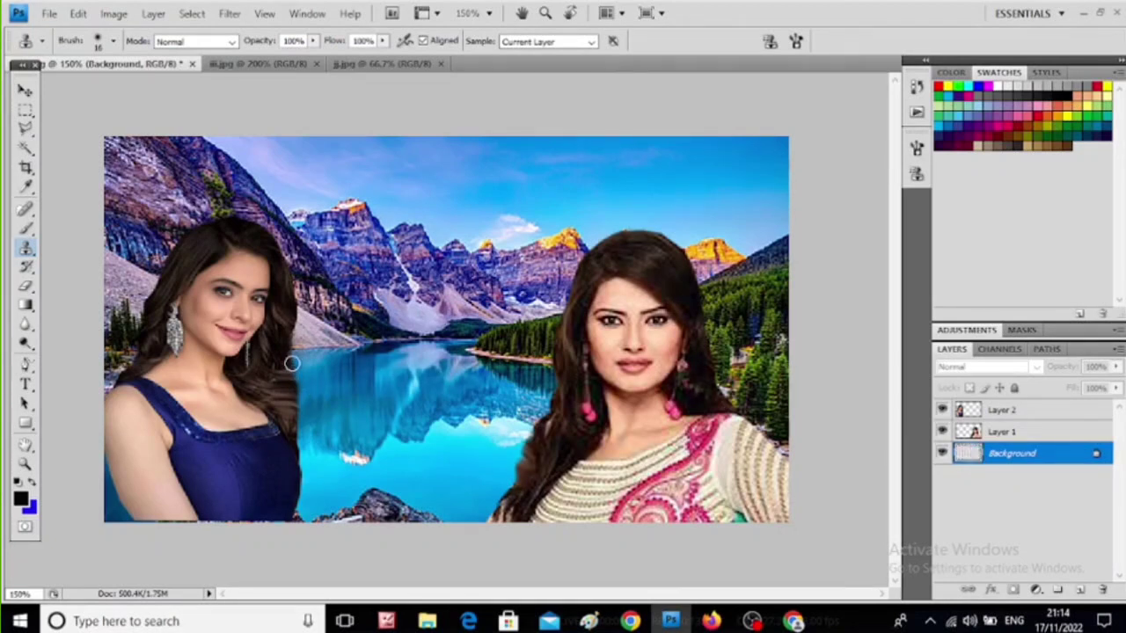
{"action": "left_click", "coordinate": [976, 411]}
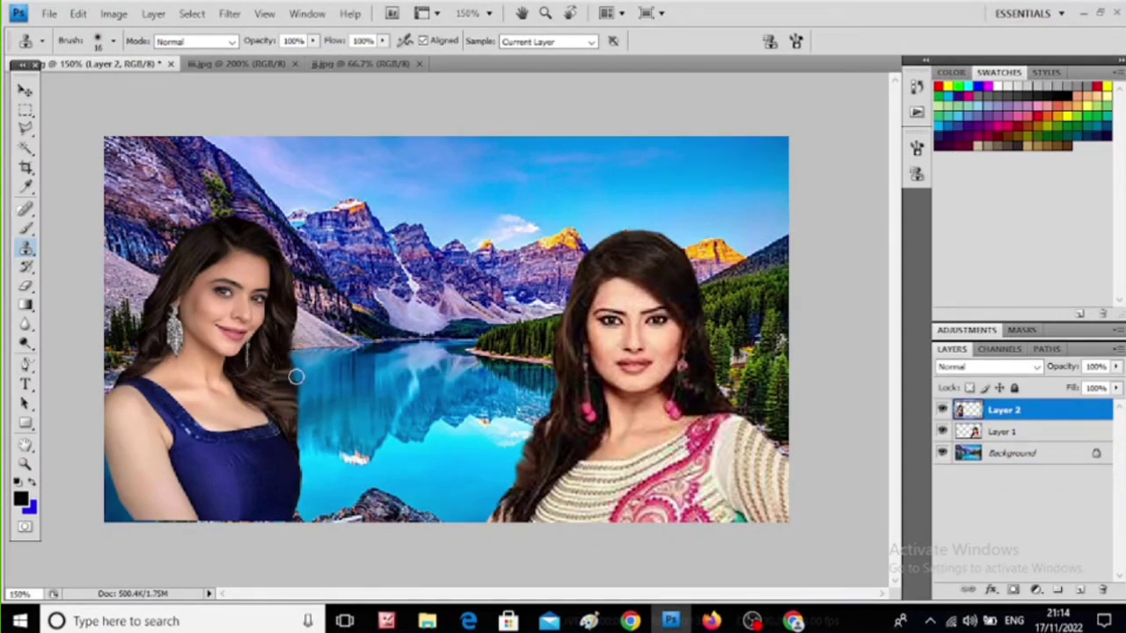
{"action": "left_click_drag", "start_coordinate": [297, 376], "coordinate": [301, 426]}
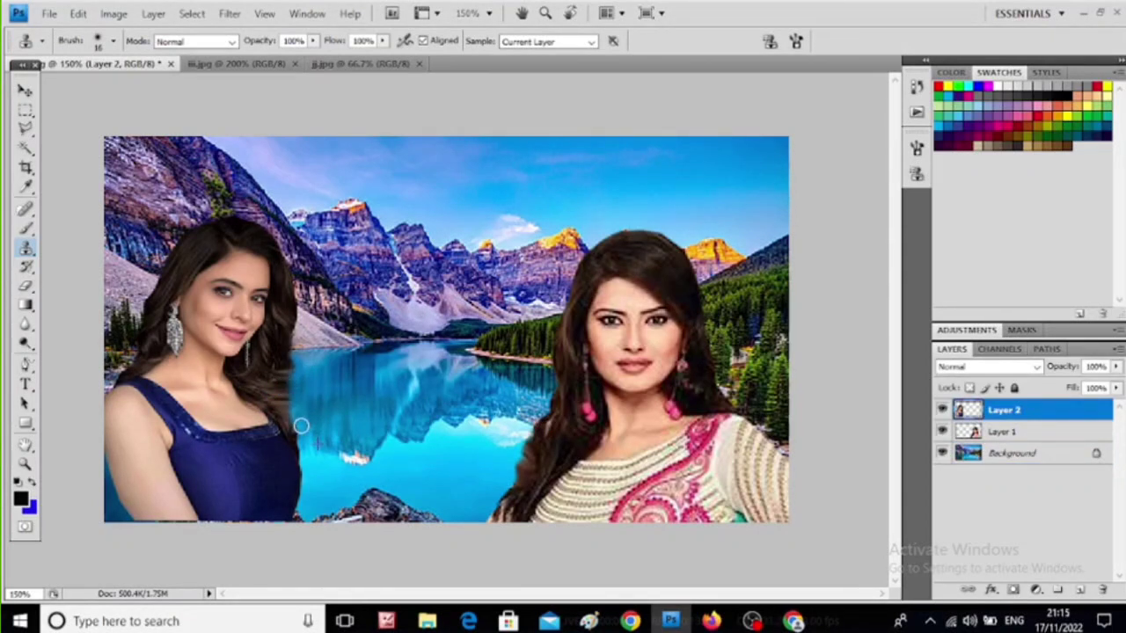
{"action": "left_click_drag", "start_coordinate": [297, 374], "coordinate": [298, 353]}
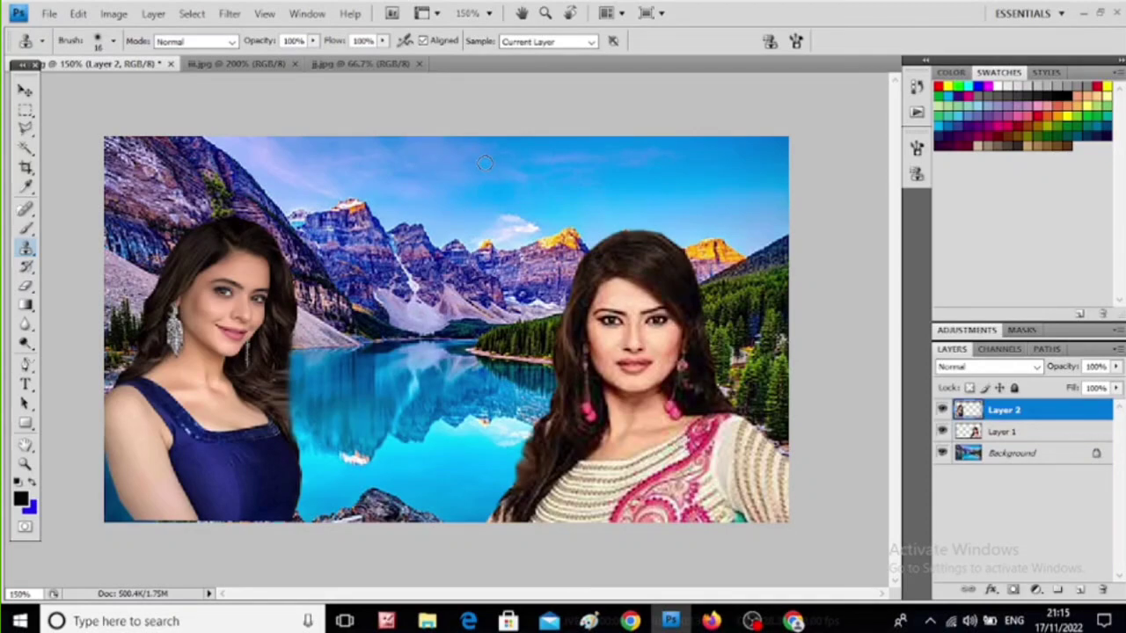
- Save the composite as the JPEG hhh.jpg in Downloads at Maximum quality 12, Progressive with 3 scans, replacing the existing file
{"action": "left_click", "coordinate": [48, 14]}
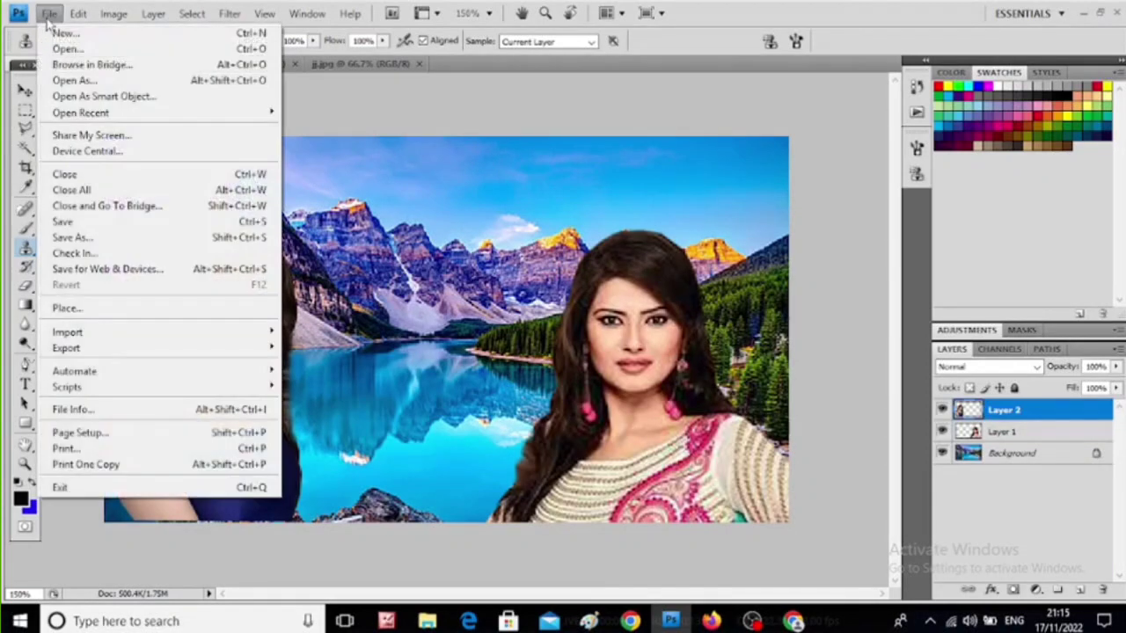
{"action": "left_click", "coordinate": [70, 238]}
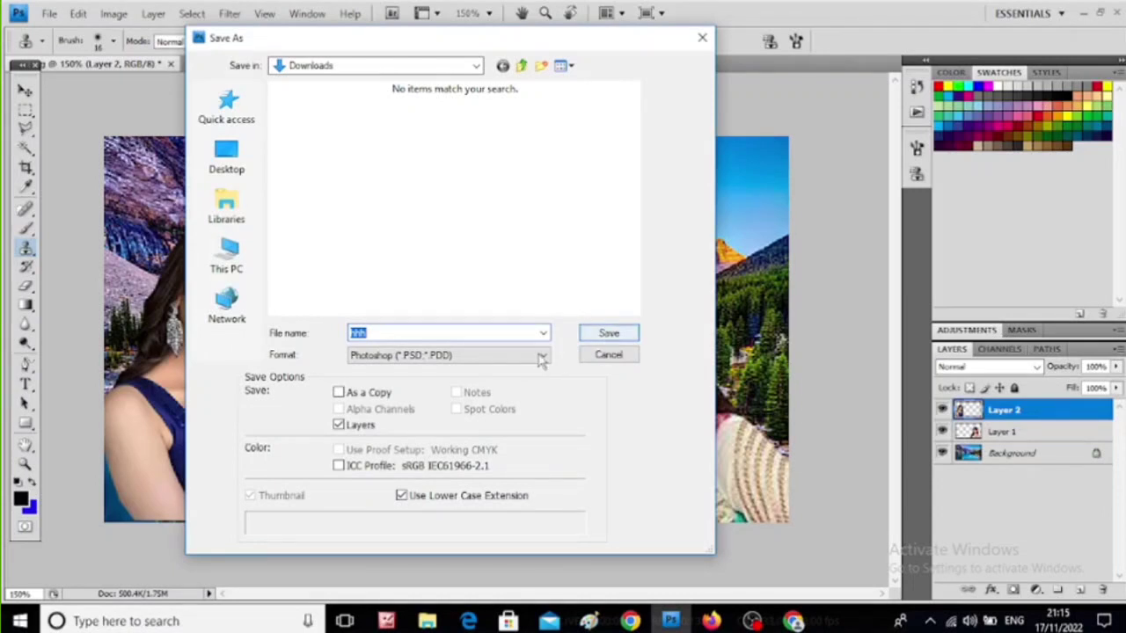
{"action": "left_click", "coordinate": [541, 359]}
{"action": "left_click", "coordinate": [395, 455]}
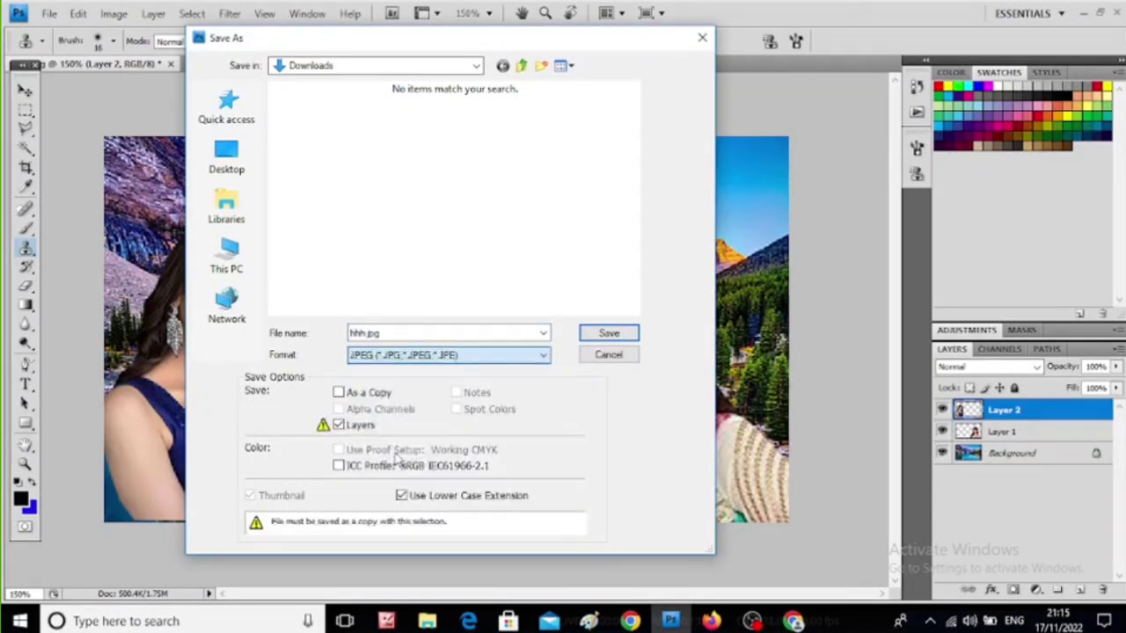
{"action": "left_click", "coordinate": [618, 335]}
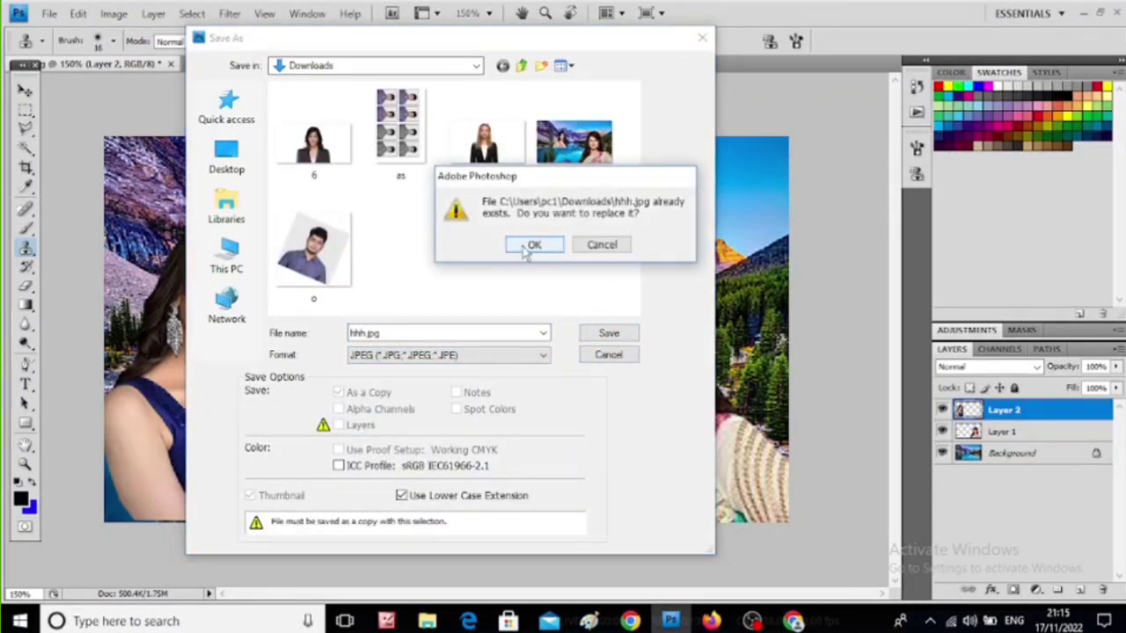
{"action": "left_click", "coordinate": [532, 245]}
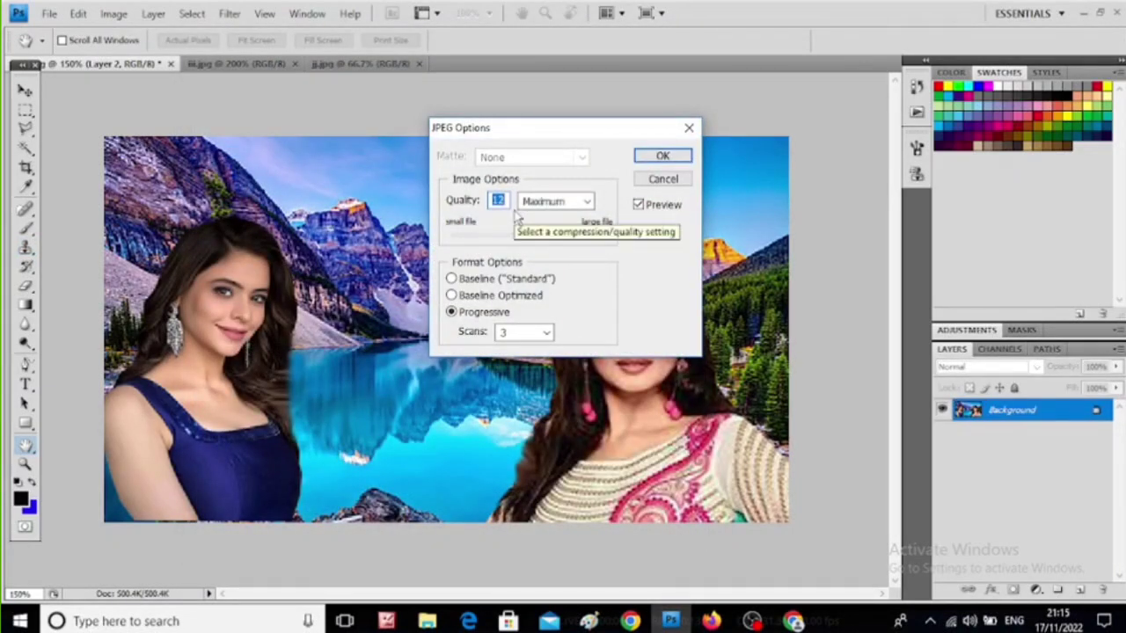
{"action": "left_click", "coordinate": [662, 155]}
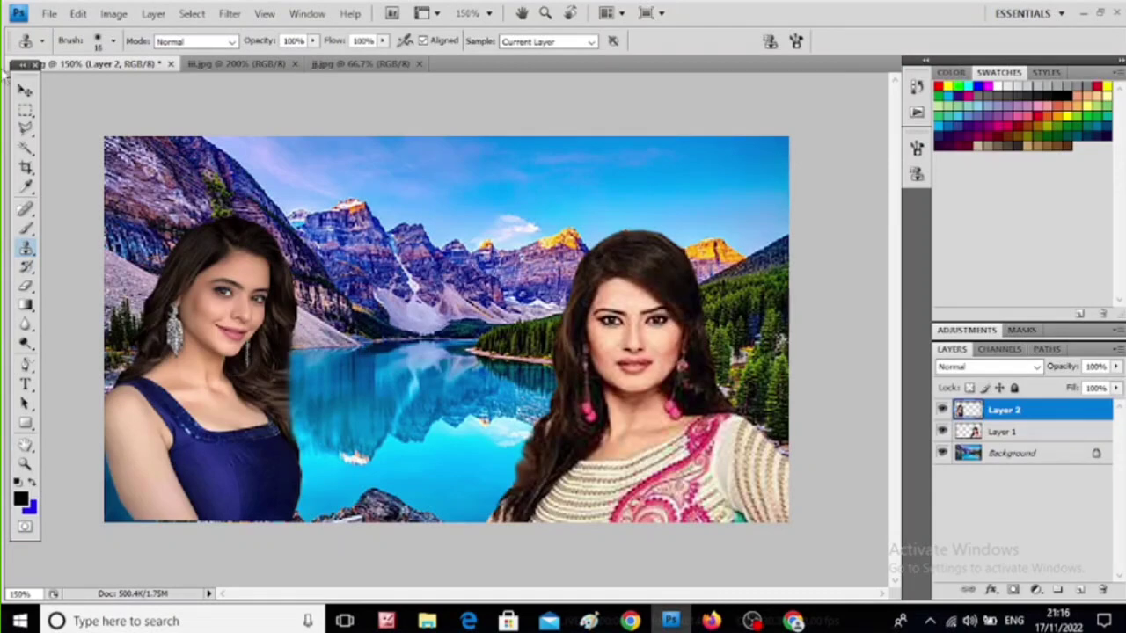
- Open the print settings and the EPSON L3110 page setup, and choose A4 210 x 297 mm as the document size
{"action": "left_click", "coordinate": [50, 14]}
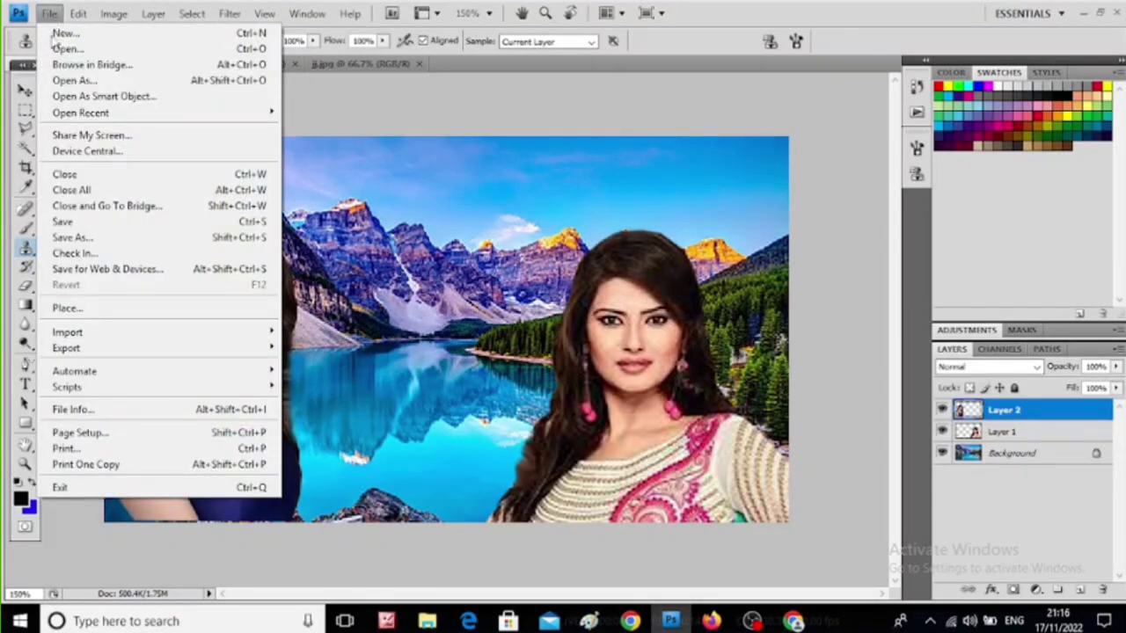
{"action": "left_click", "coordinate": [81, 450]}
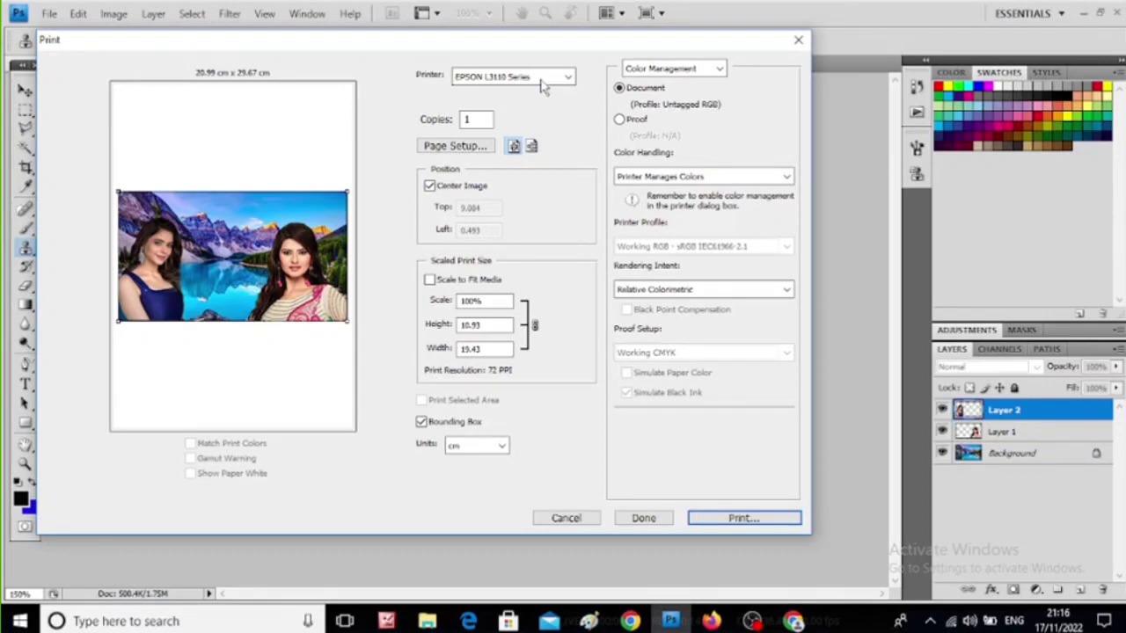
{"action": "left_click", "coordinate": [473, 148]}
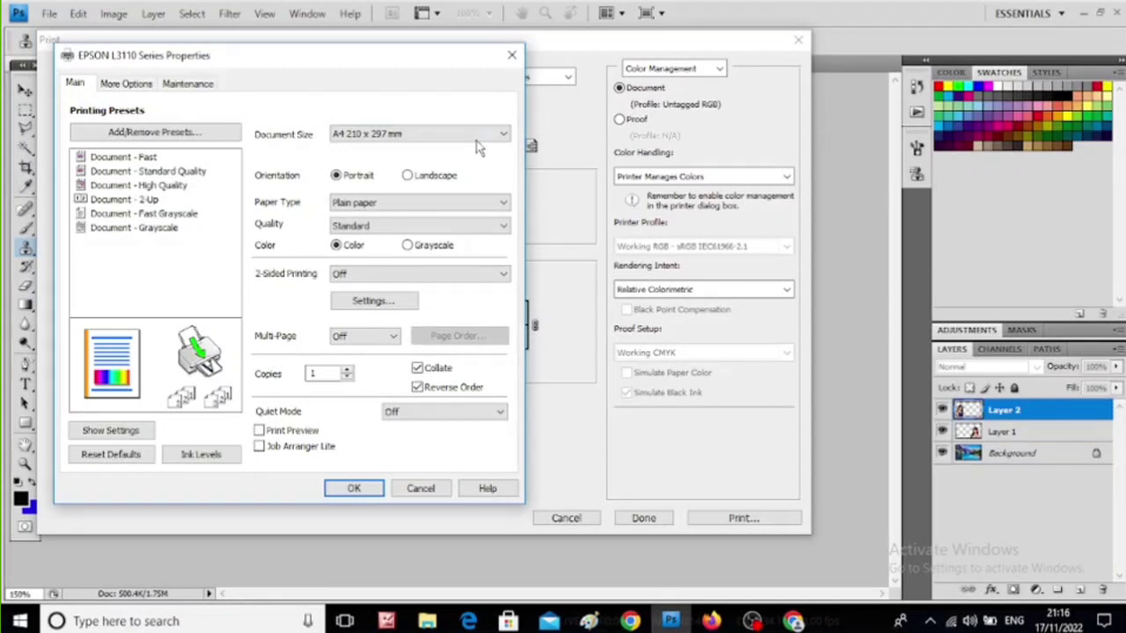
{"action": "left_click", "coordinate": [479, 136]}
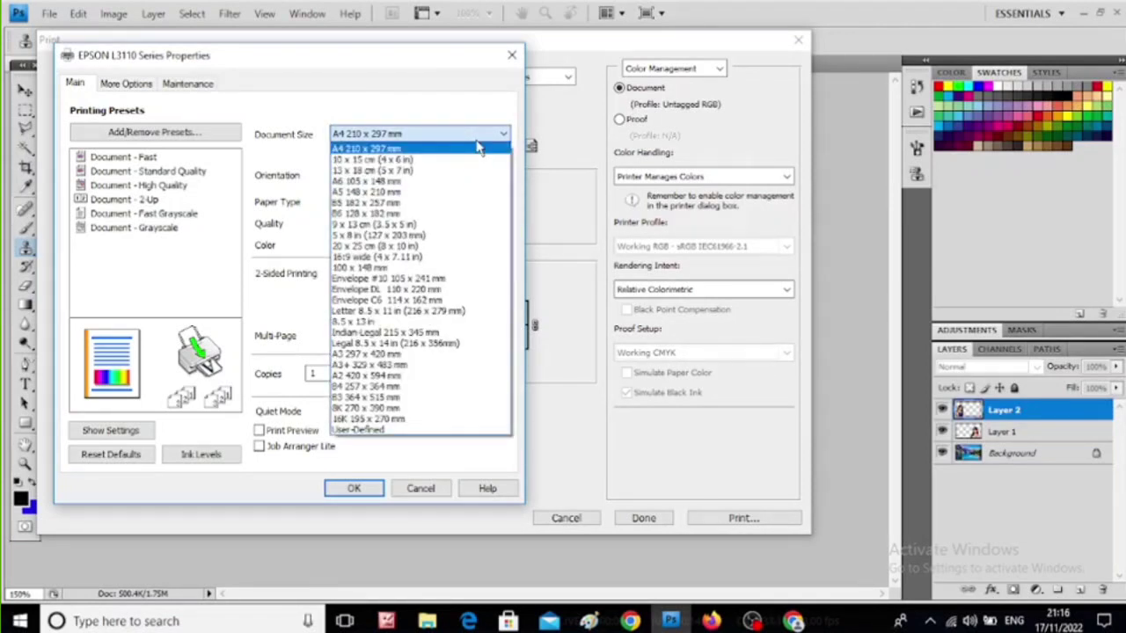
{"action": "left_click", "coordinate": [479, 147]}
{"action": "left_click", "coordinate": [478, 137]}
{"action": "left_click", "coordinate": [477, 147]}
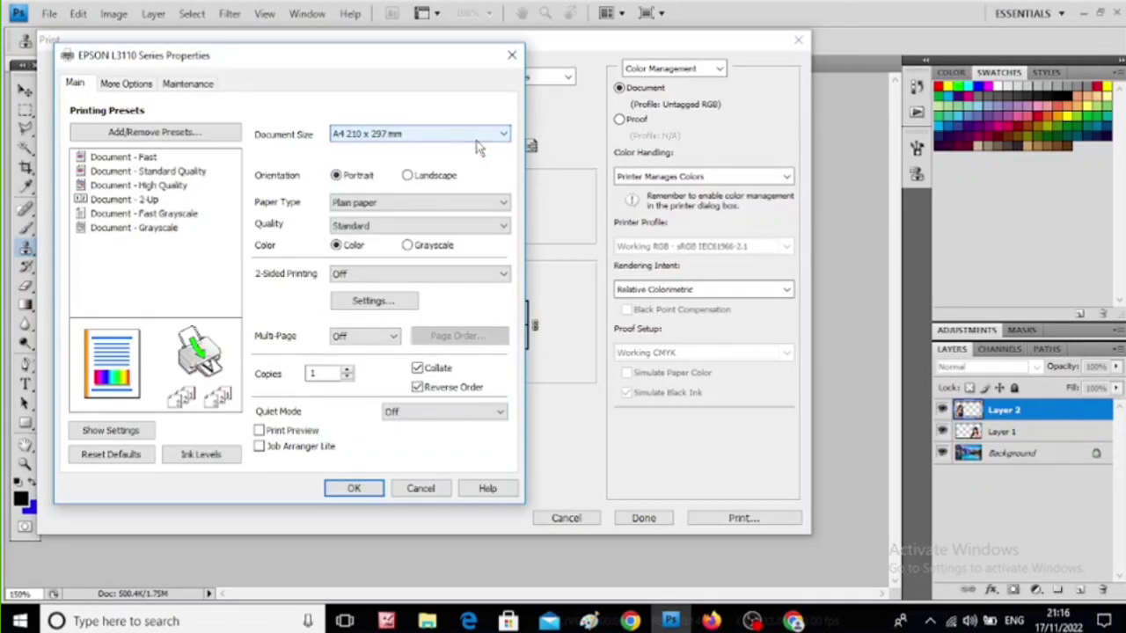
- Set the print orientation to Landscape and the paper type to Photo Paper Glossy
{"action": "left_click", "coordinate": [408, 177]}
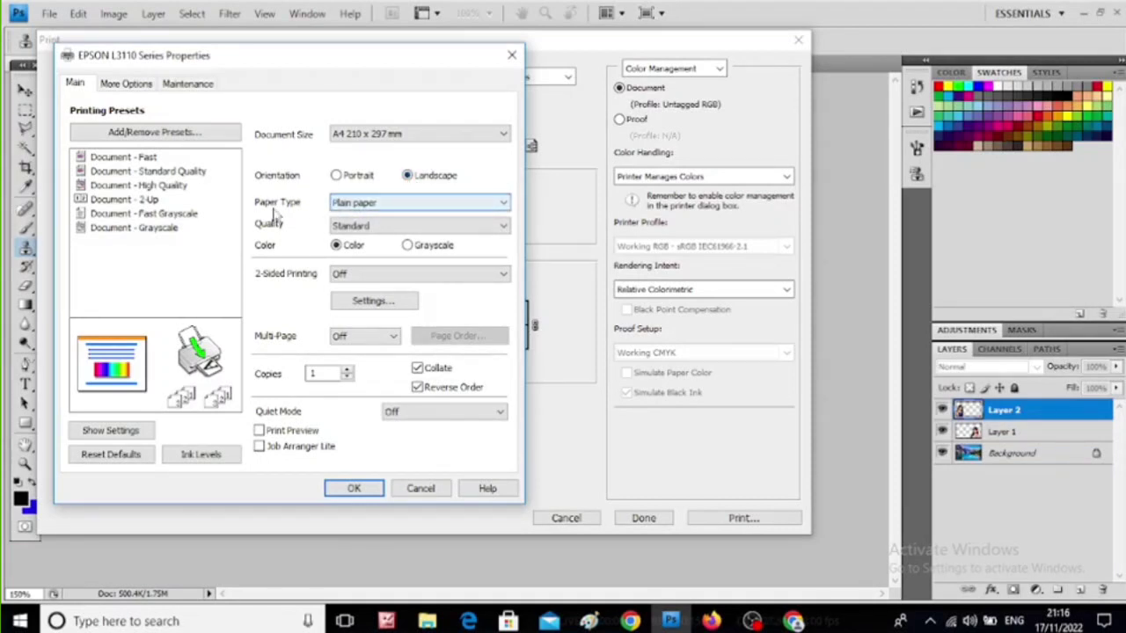
{"action": "left_click", "coordinate": [416, 209]}
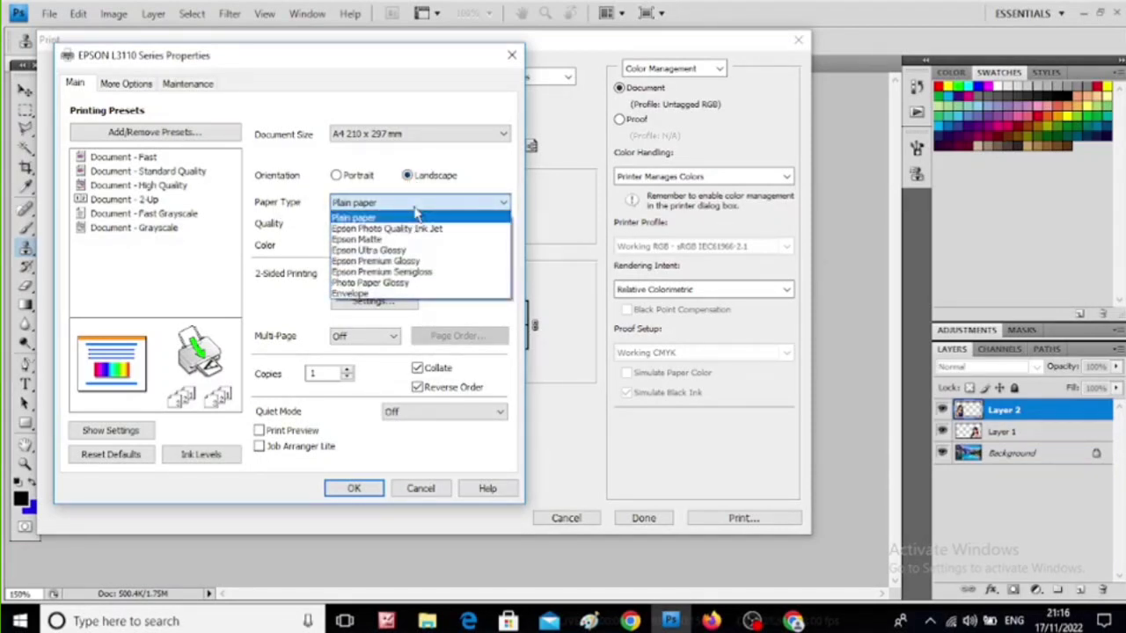
{"action": "left_click", "coordinate": [384, 283]}
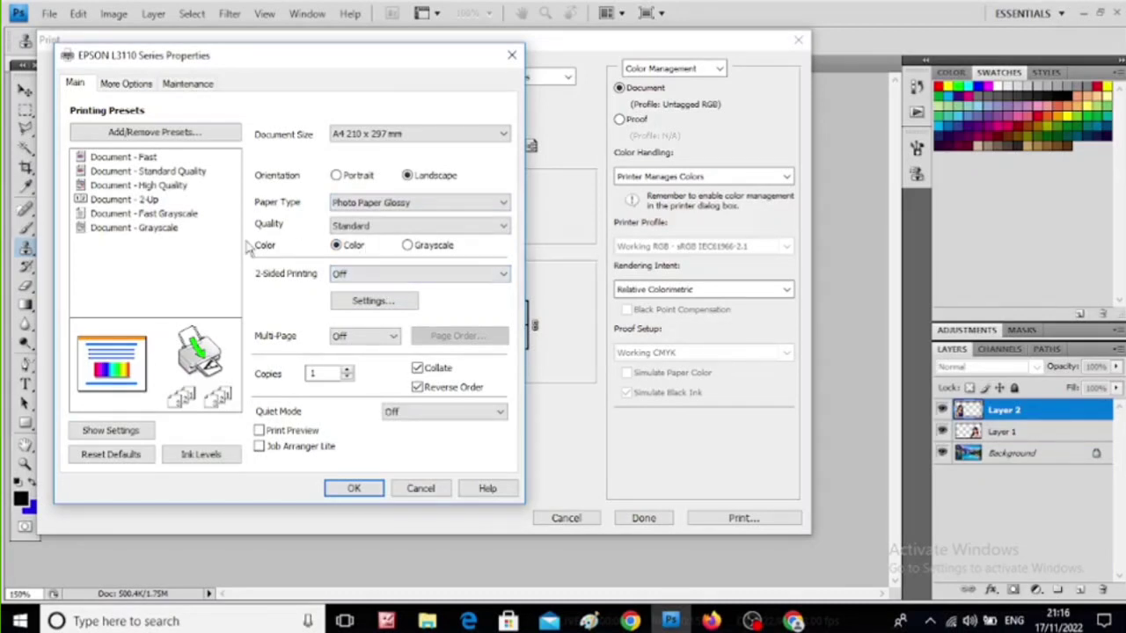
- Set the print quality to High and accept the EPSON L3110 page setup
{"action": "left_click", "coordinate": [362, 226]}
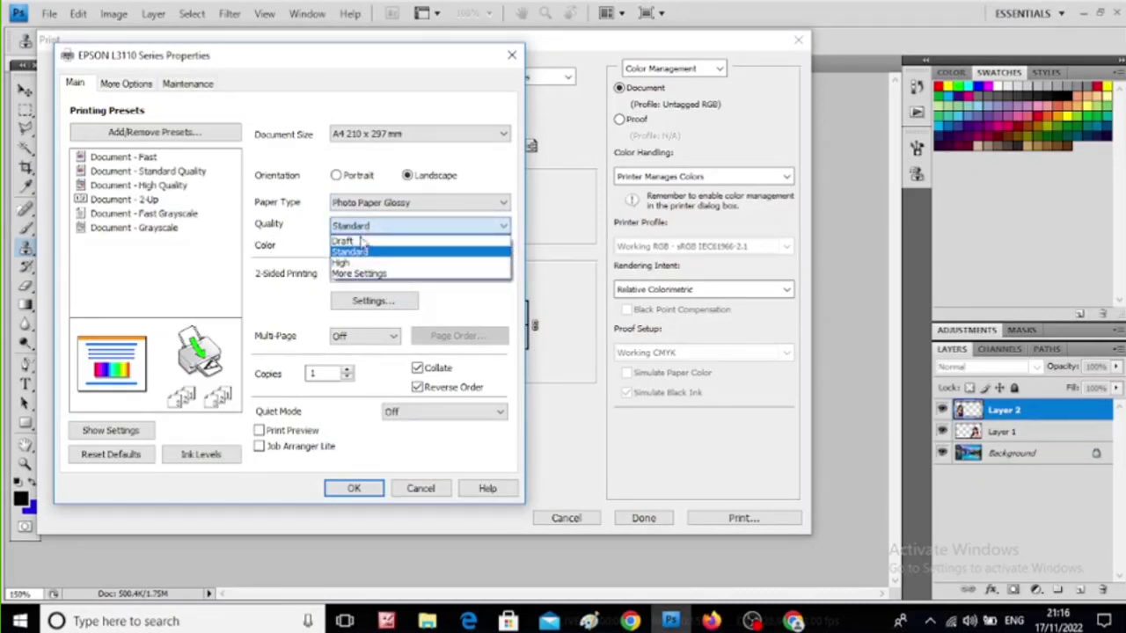
{"action": "left_click", "coordinate": [359, 264]}
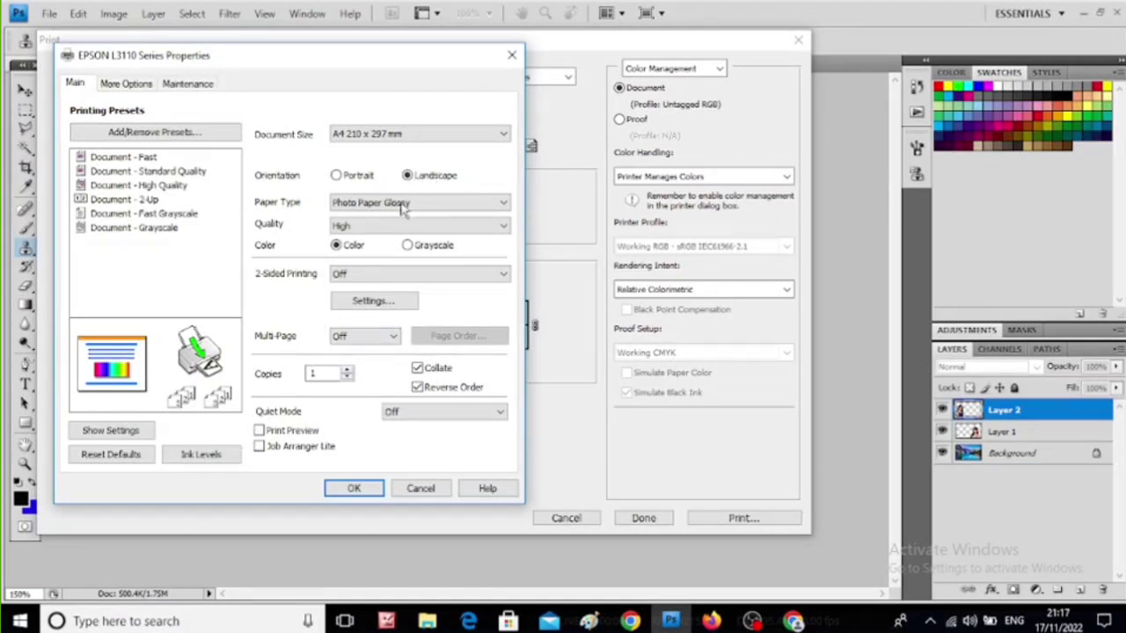
{"action": "left_click", "coordinate": [351, 485]}
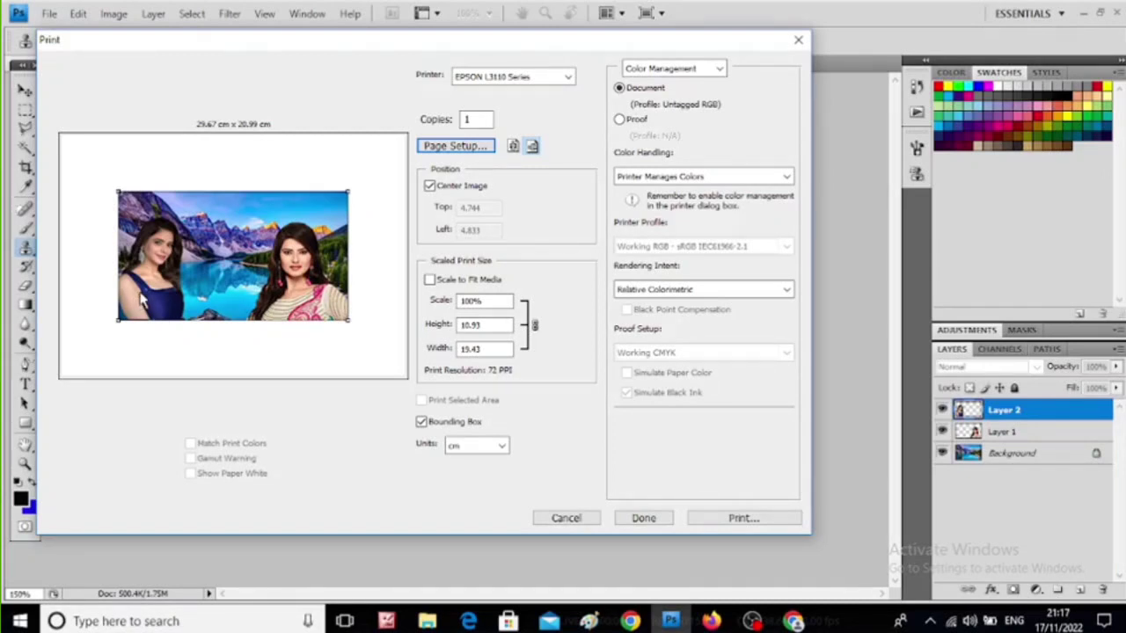
- Scale the image to fit the print media and keep cm as the measurement units
{"action": "left_click", "coordinate": [429, 281]}
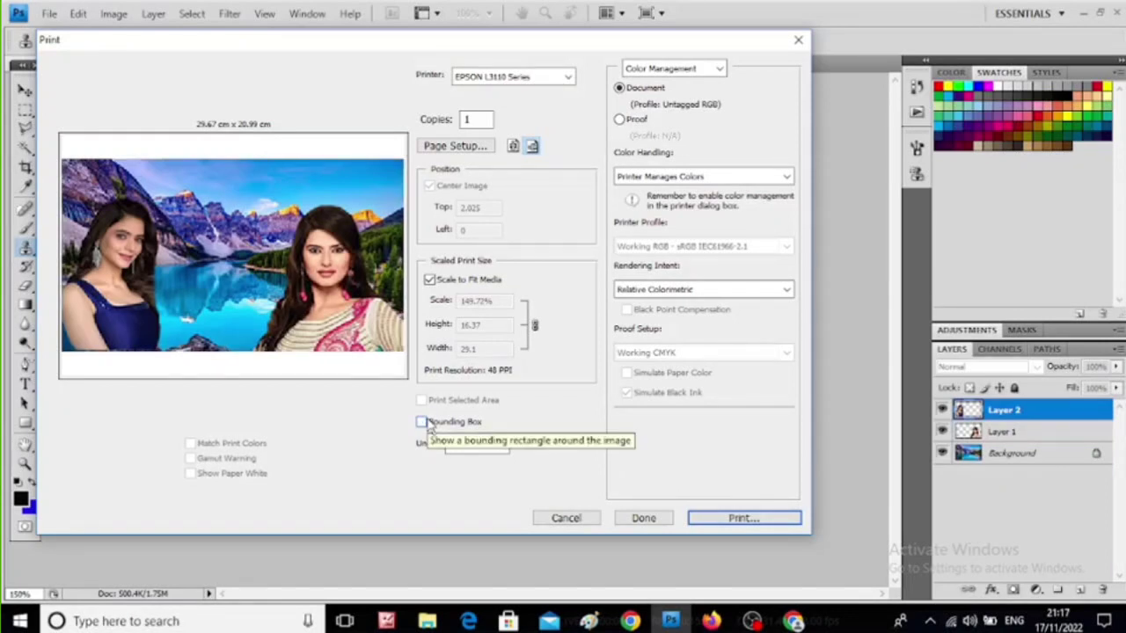
{"action": "left_click", "coordinate": [502, 446]}
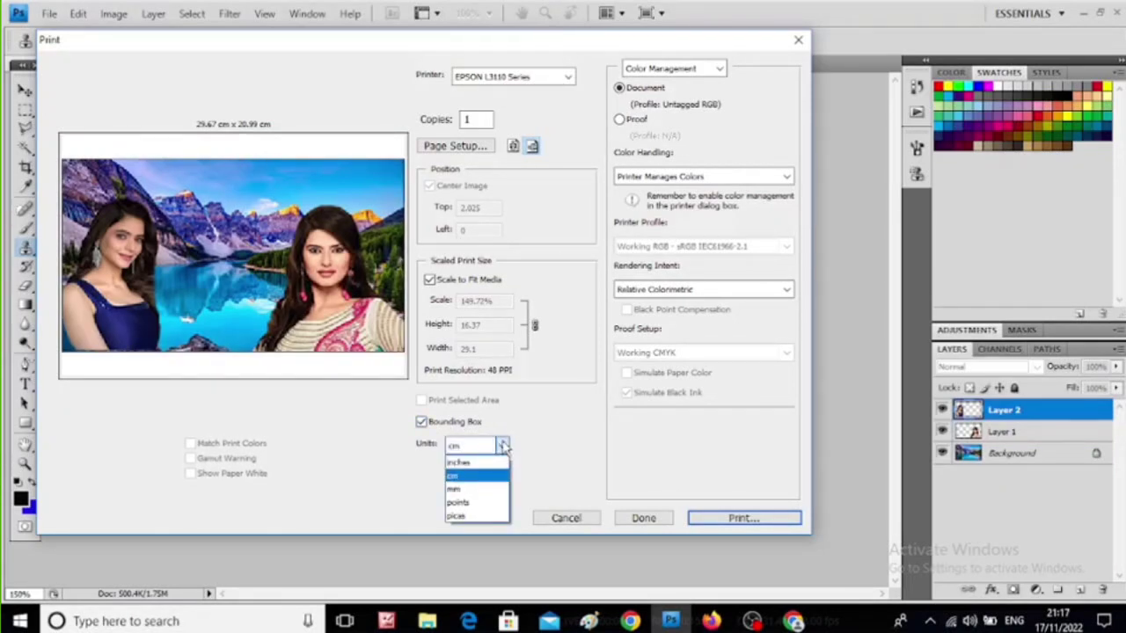
{"action": "left_click", "coordinate": [502, 446]}
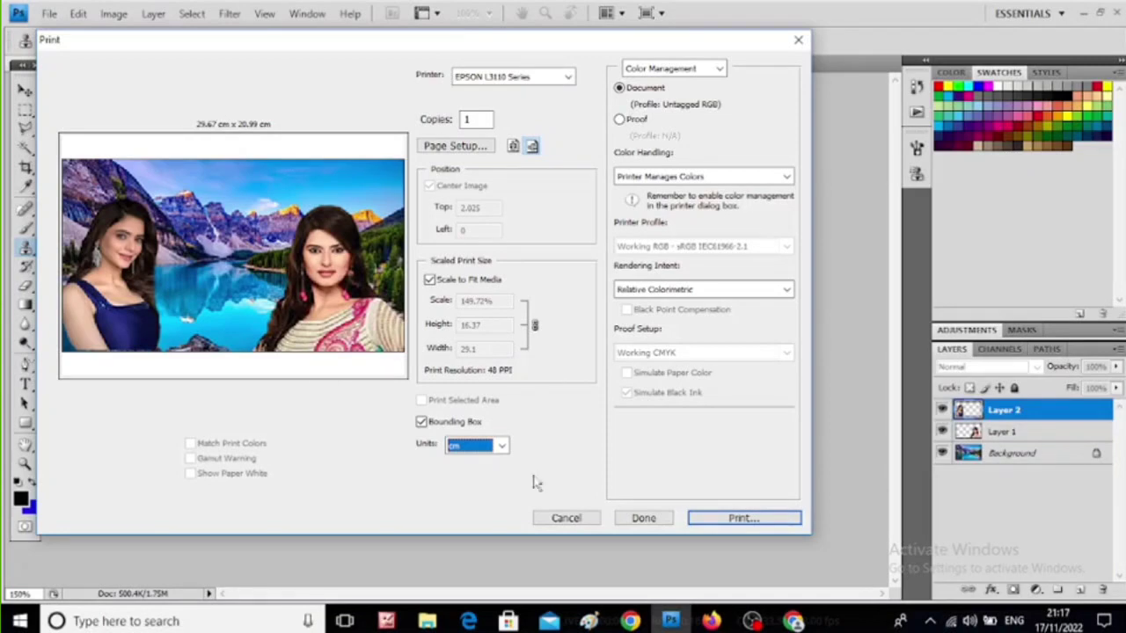
- Proceed to the system print dialog for the EPSON L3110 Series and cancel it without printing
{"action": "left_click", "coordinate": [743, 518]}
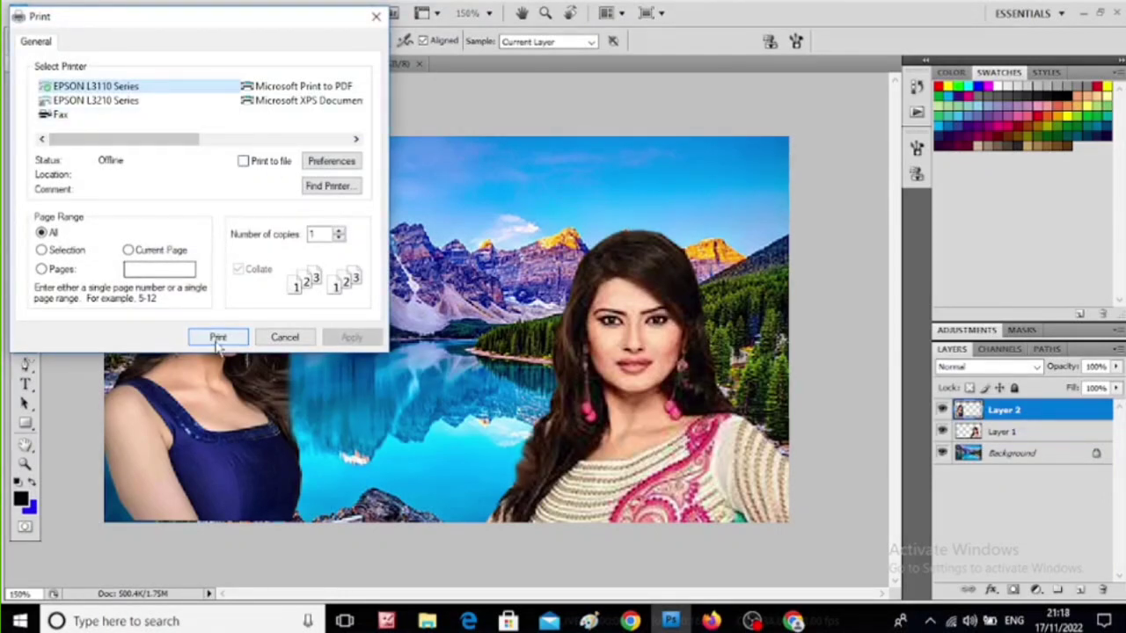
{"action": "left_click", "coordinate": [280, 339]}
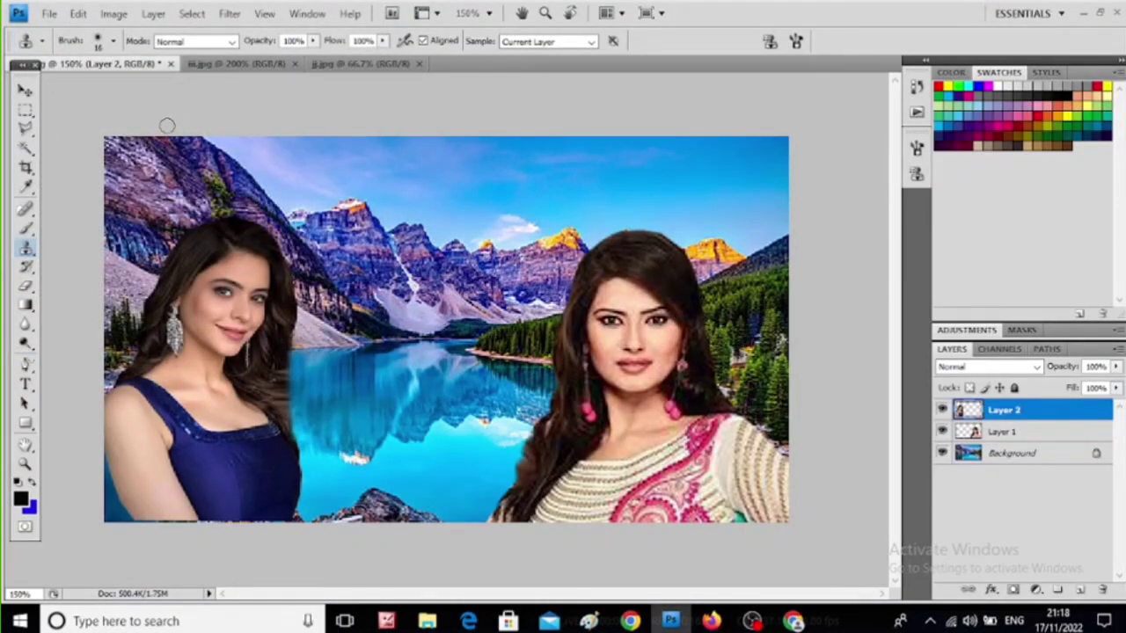